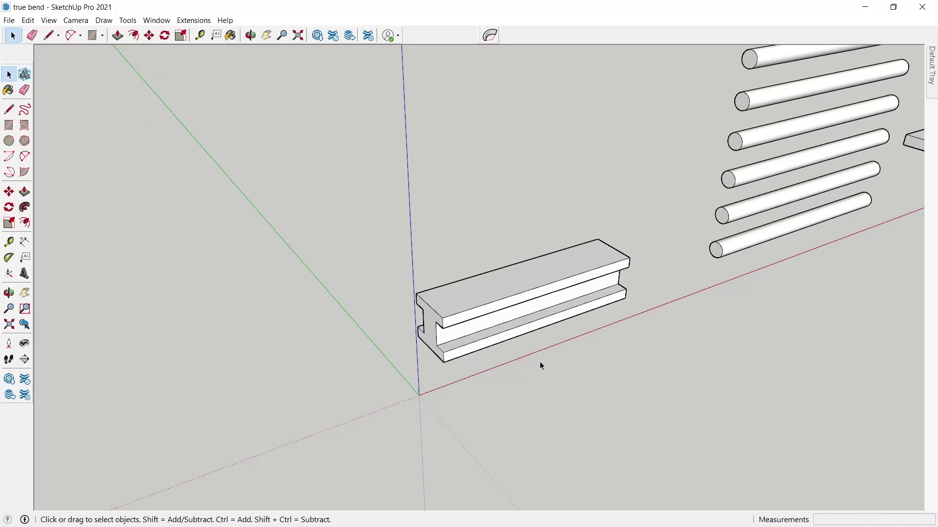
Orbit, zoom and pan around the I-beam, rods and stairs to survey the scene.
mouse_move(540, 362)
middle_down()
mouse_move(507, 347)
mouse_move(515, 320)
middle_up()
scroll(518, 337, down, 3)
scroll(417, 359, up, 3)
scroll(418, 359, up, 1)
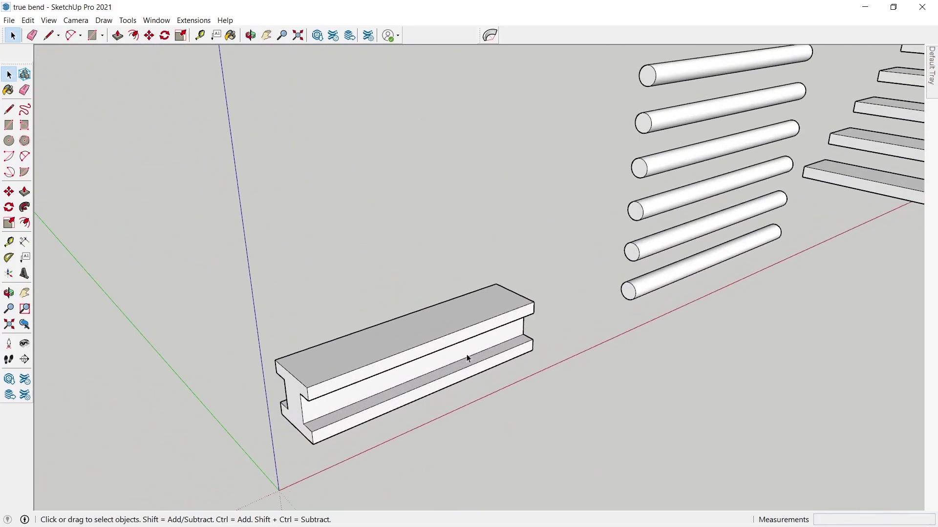
mouse_move(467, 354)
middle_down()
mouse_move(325, 350)
mouse_move(517, 255)
mouse_move(445, 388)
middle_up()
scroll(445, 389, down, 3)
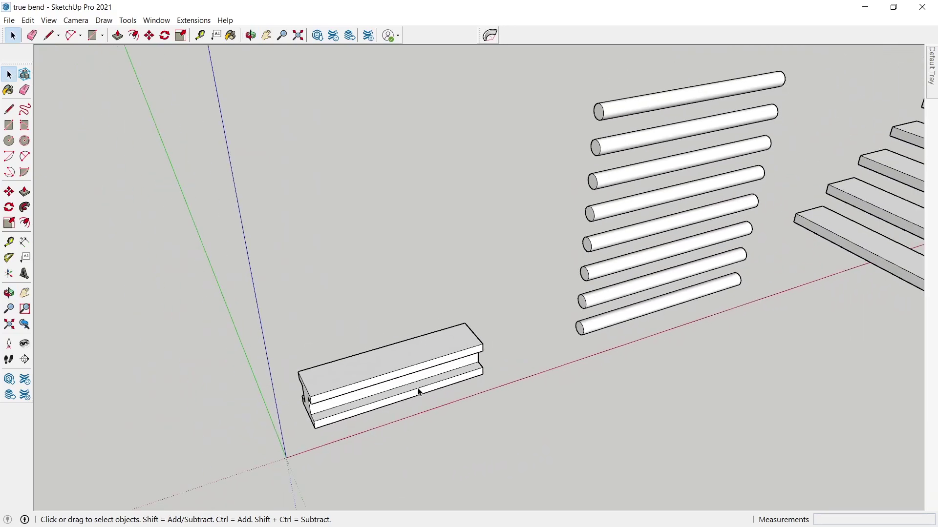
scroll(445, 389, down, 2)
scroll(414, 390, up, 4)
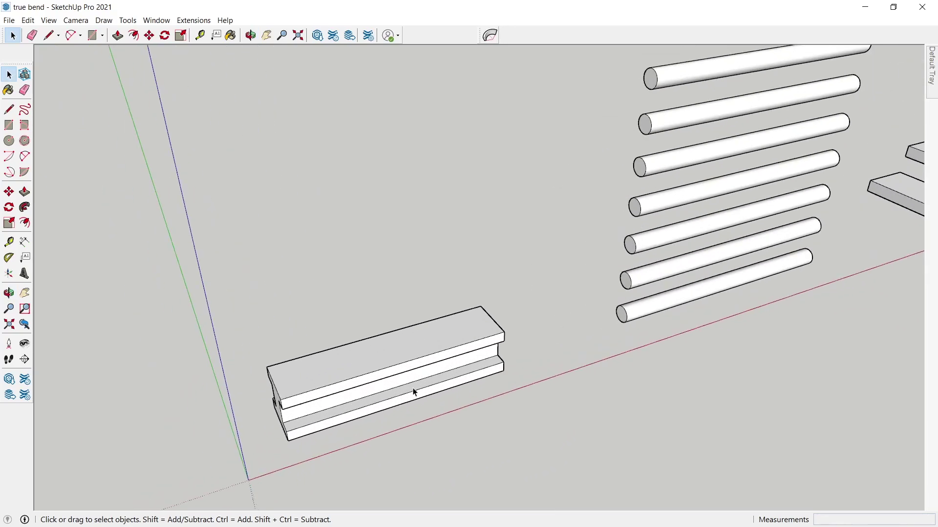
scroll(412, 382, down, 2)
shift+middle_drag(404, 381, 456, 386)
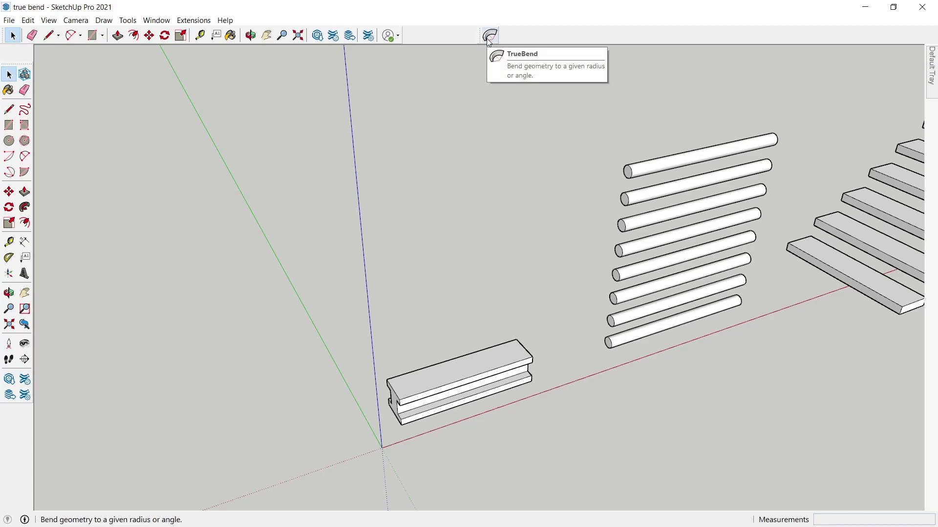
Browse the extension commands menu, close it without choosing anything, and reorient the view.
click(191, 21)
mouse_move(156, 21)
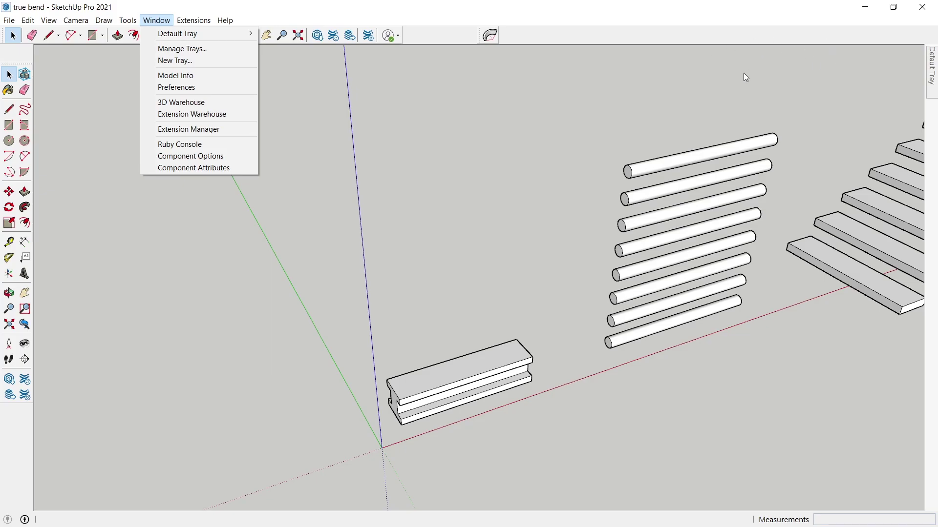
click(606, 128)
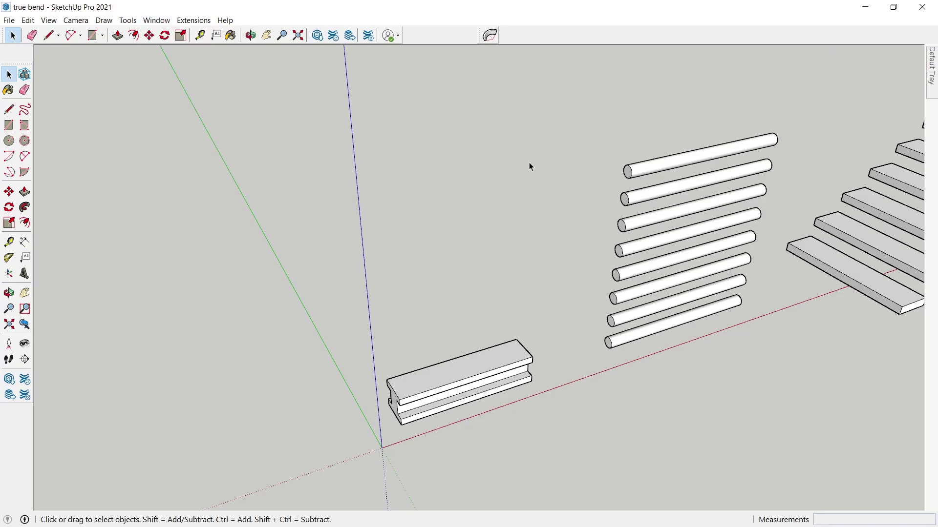
scroll(481, 411, up, 2)
mouse_move(476, 387)
middle_down()
mouse_move(531, 274)
mouse_move(501, 345)
middle_up()
scroll(527, 318, down, 2)
mouse_move(528, 316)
middle_down()
mouse_move(468, 328)
mouse_move(471, 350)
middle_up()
scroll(403, 392, up, 3)
scroll(459, 334, down, 3)
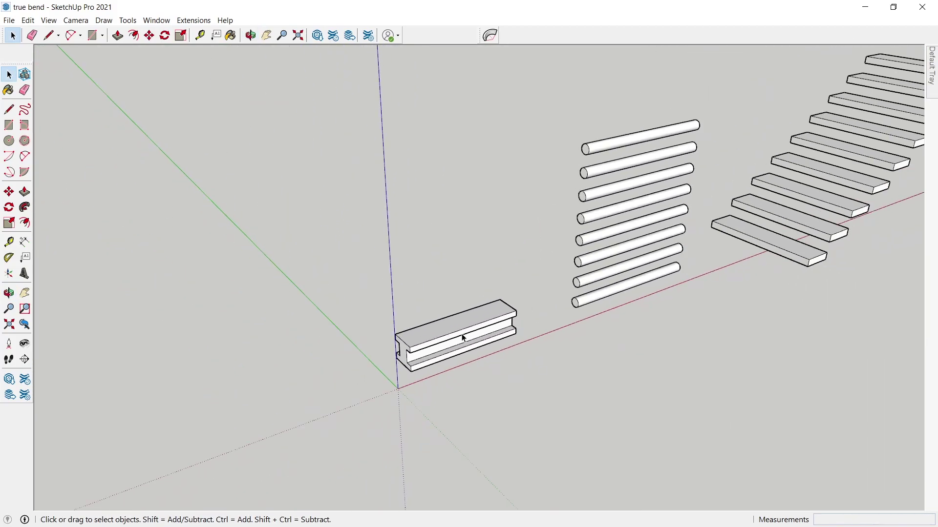
Trial-bend the I-beam to about 137.7°, inspect it, then undo to the straight beam.
click(447, 350)
scroll(447, 350, up, 3)
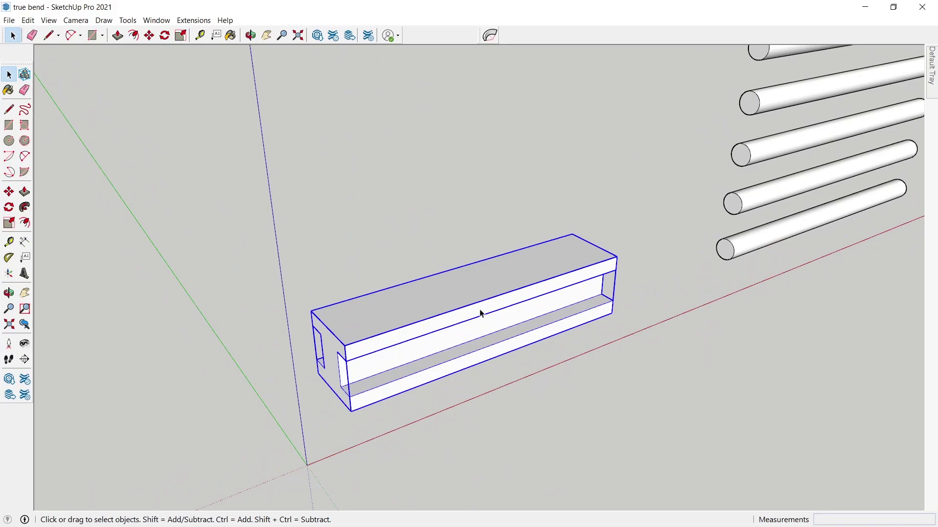
click(489, 35)
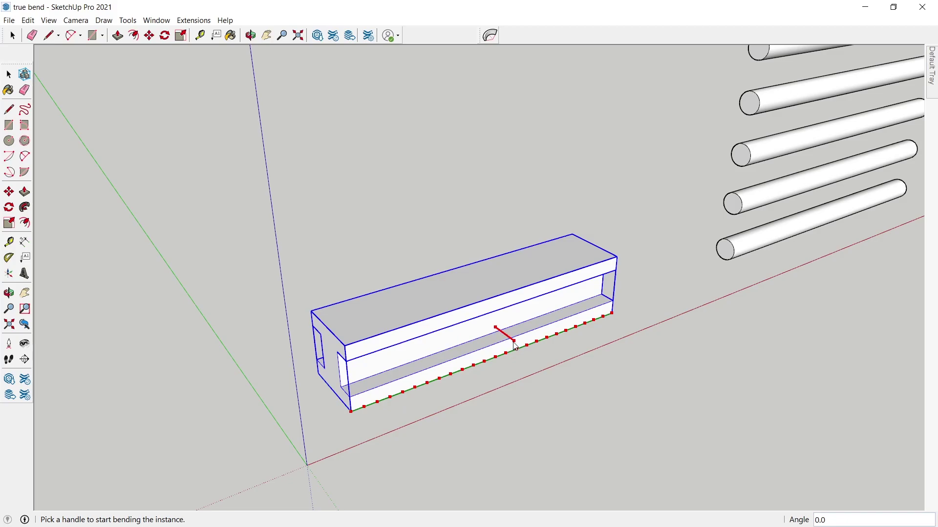
drag(516, 345, 540, 368)
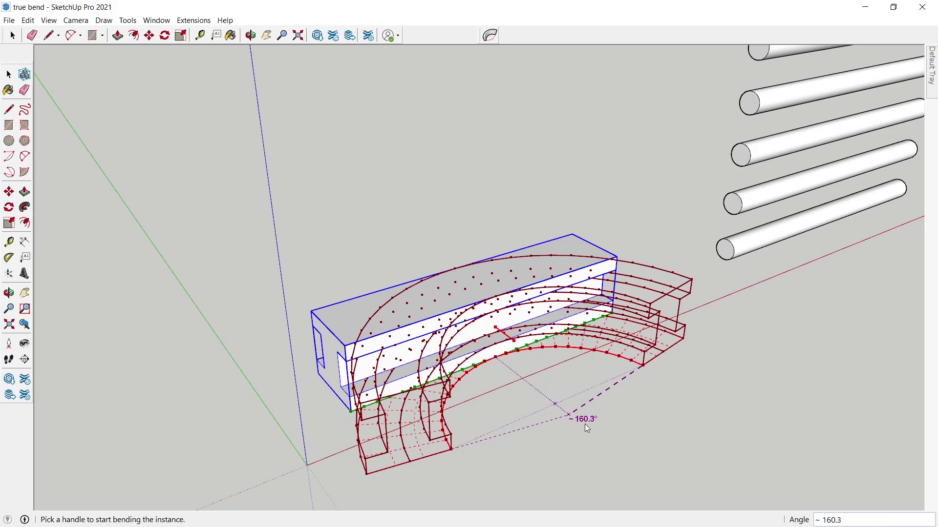
mouse_move(512, 344)
mouse_down()
mouse_move(533, 356)
mouse_move(547, 386)
mouse_move(504, 348)
mouse_move(539, 372)
mouse_up()
key(Return)
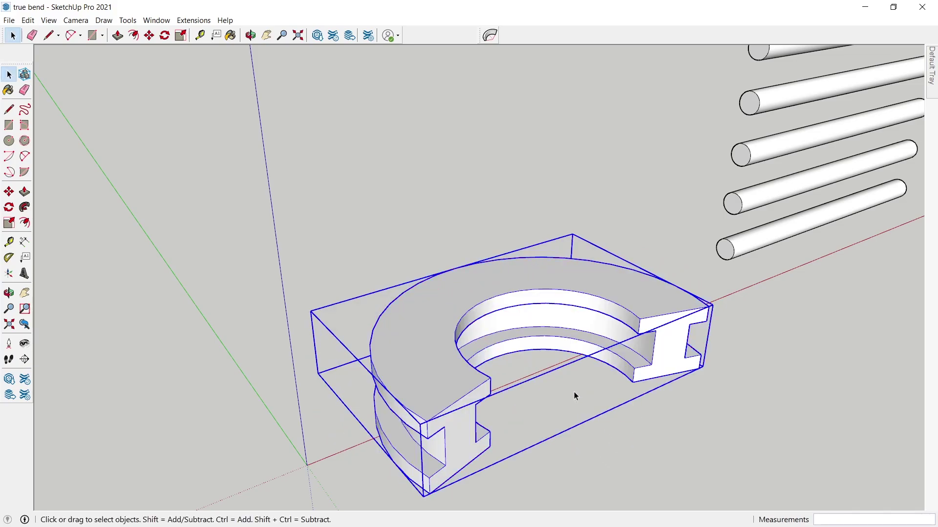
mouse_move(573, 391)
middle_down()
mouse_move(571, 314)
mouse_move(496, 138)
mouse_move(565, 410)
mouse_move(548, 383)
mouse_move(565, 367)
mouse_move(578, 370)
middle_up()
key(ctrl+z)
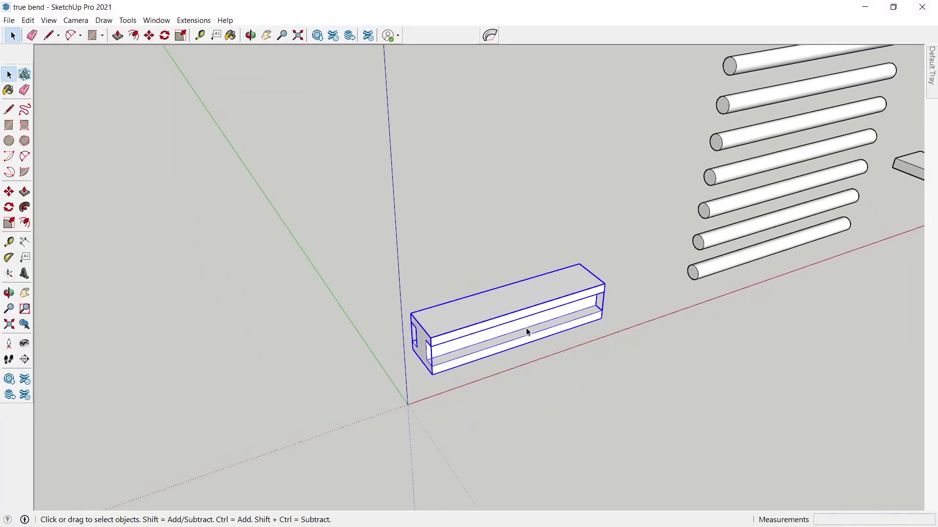
scroll(526, 327, up, 3)
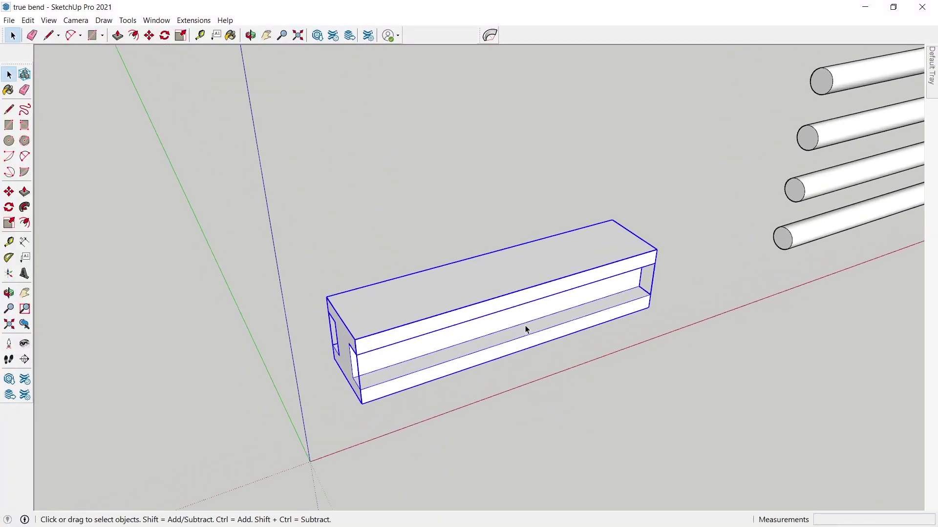
Bend the I-beam to exactly 90°, giving an arc of about 470 mm radius.
click(489, 35)
drag(538, 342, 585, 391)
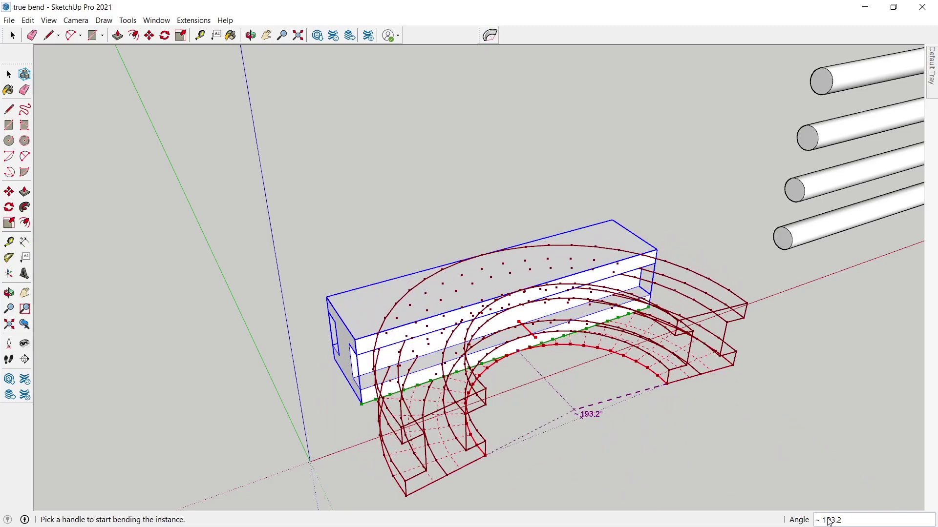
text(90)
key(Return)
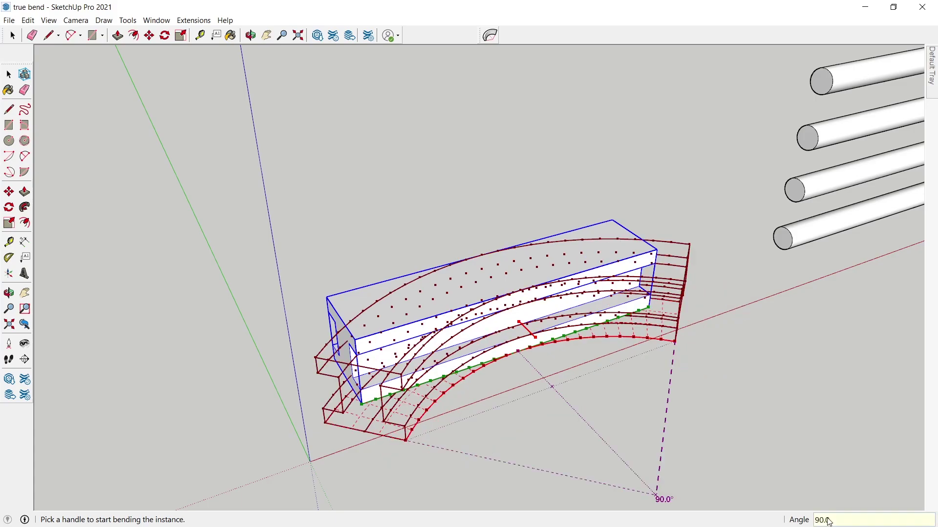
key(Return)
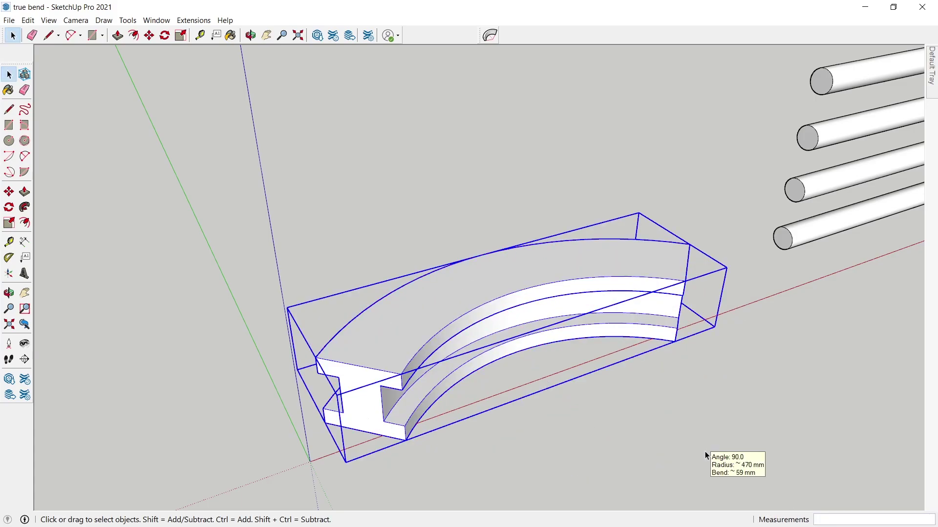
scroll(664, 424, up, 4)
Orbit around the curved beam to inspect it, then select the parallel rods group.
middle_drag(658, 437, 592, 460)
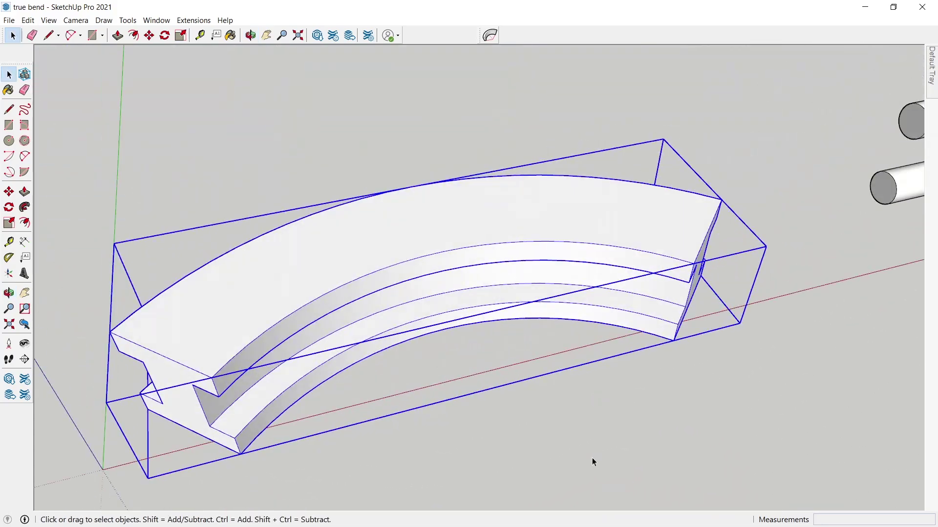
scroll(673, 391, down, 3)
middle_drag(672, 392, 614, 345)
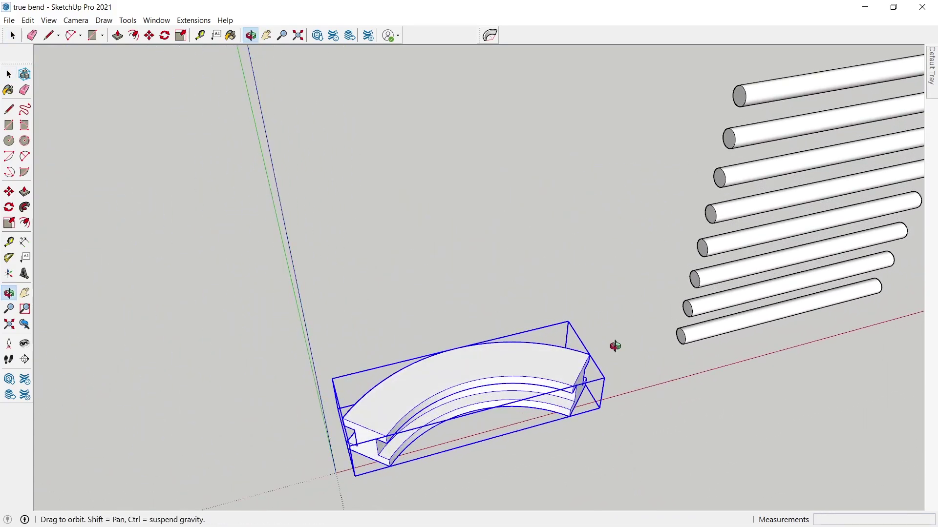
scroll(722, 289, down, 3)
middle_drag(722, 288, 627, 377)
scroll(649, 380, up, 3)
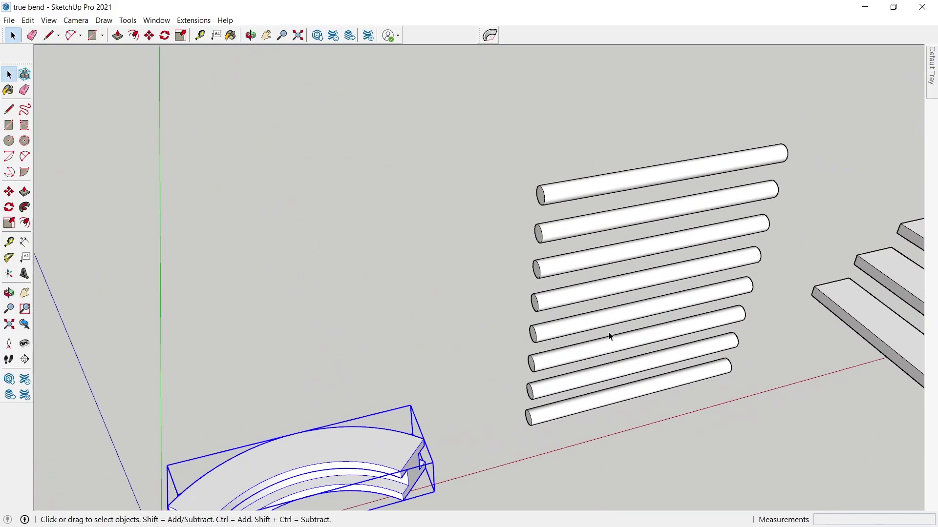
scroll(611, 335, up, 2)
mouse_move(635, 337)
middle_down()
mouse_move(593, 297)
mouse_move(605, 348)
middle_up()
scroll(592, 297, down, 3)
click(599, 291)
scroll(599, 291, down, 2)
scroll(605, 348, up, 3)
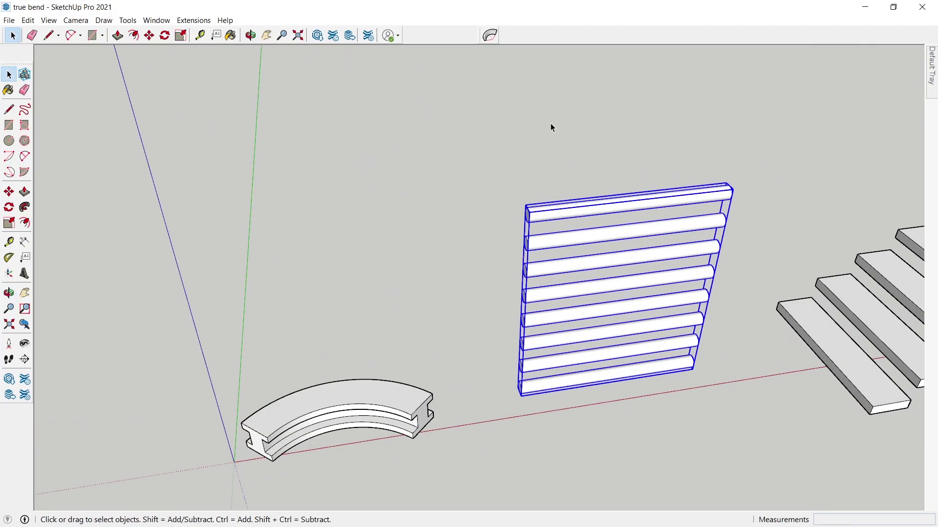
Bend the selected rod group a full 360° with True Bend into a coil.
click(490, 35)
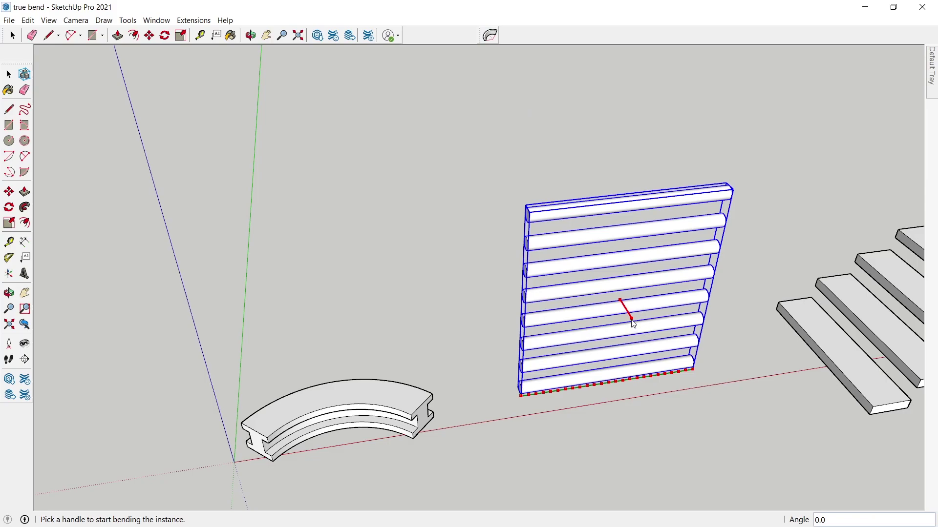
drag(631, 320, 656, 367)
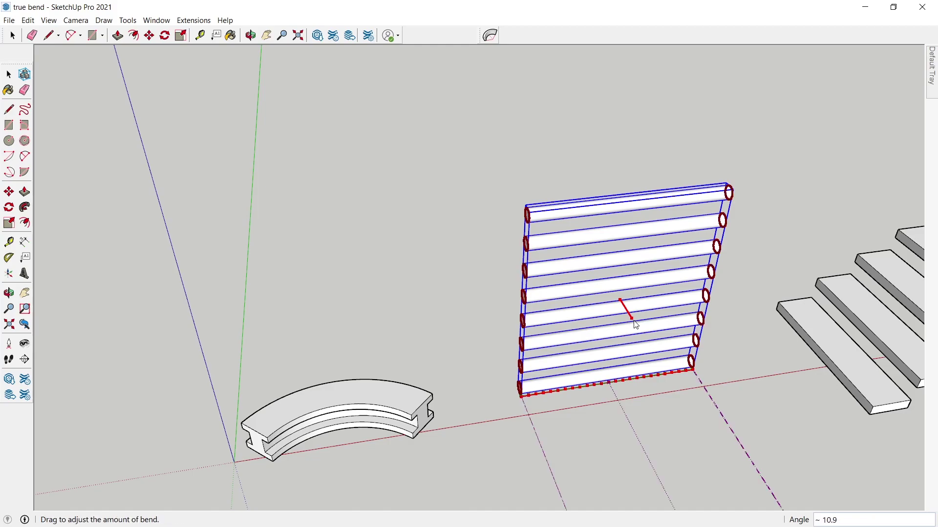
mouse_move(657, 367)
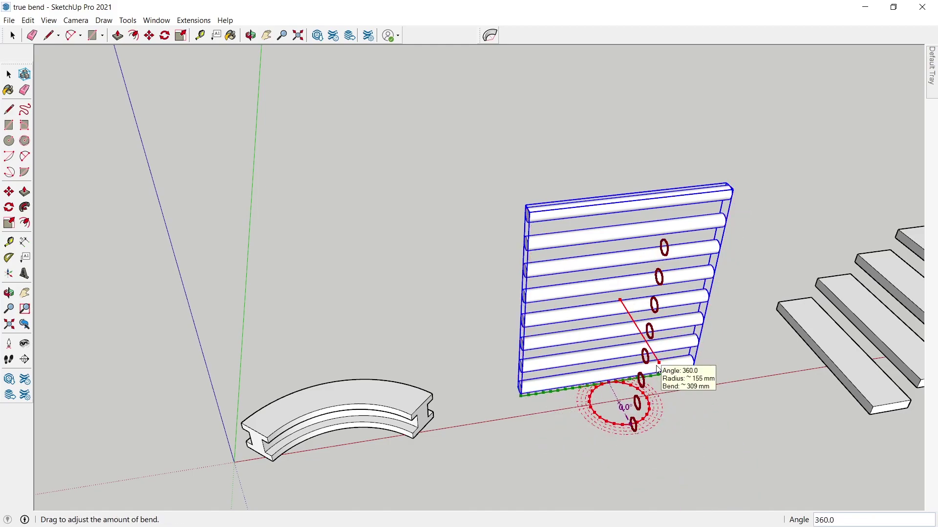
drag(658, 368, 654, 369)
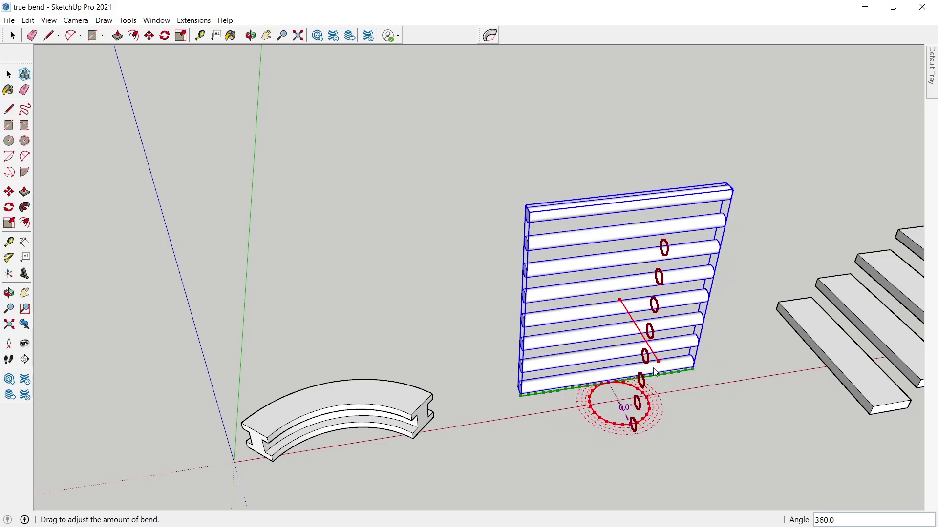
drag(654, 369, 657, 368)
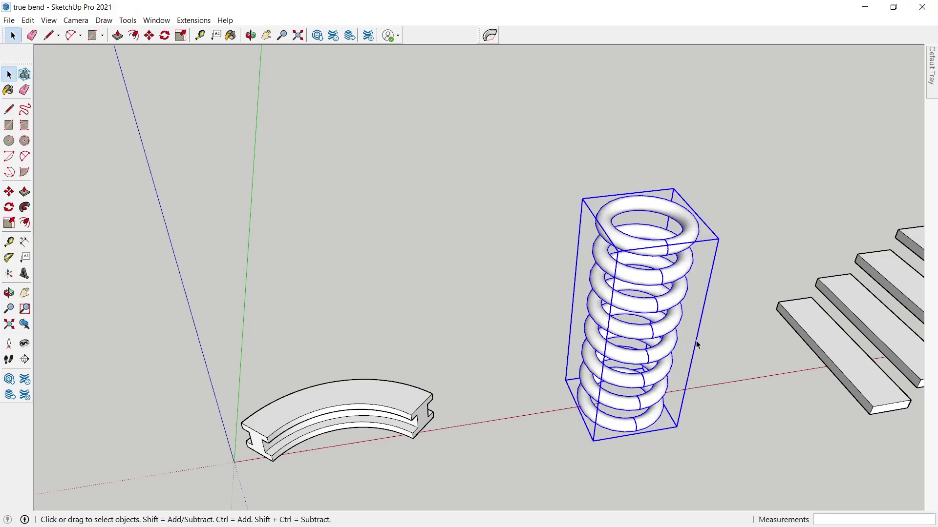
Orbit around the new spring to inspect it, then deselect it.
scroll(698, 345, up, 3)
middle_drag(716, 330, 613, 389)
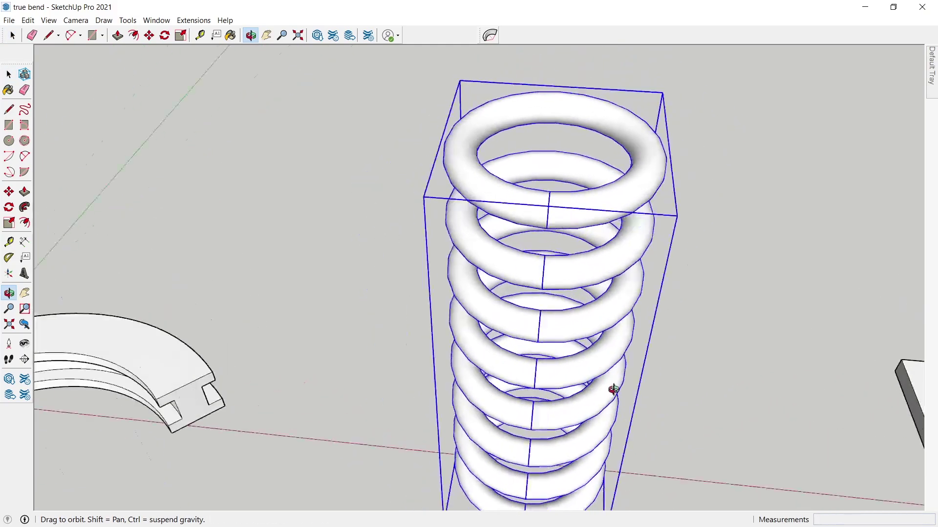
scroll(660, 347, down, 3)
scroll(708, 355, down, 3)
click(708, 356)
Orbit the view to the straight flight of stairs and select the staircase.
middle_drag(707, 355, 596, 280)
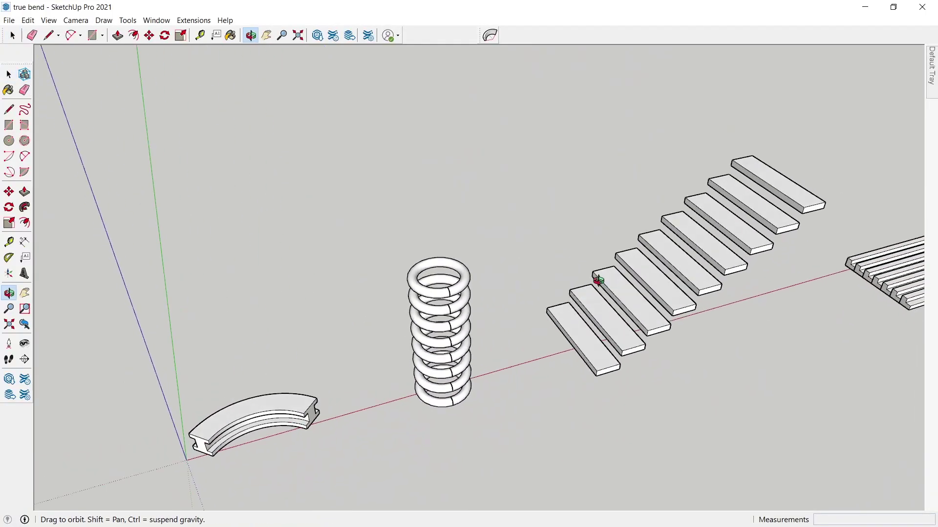
scroll(597, 279, up, 3)
mouse_move(657, 272)
middle_down()
mouse_move(609, 303)
mouse_move(659, 232)
mouse_move(625, 292)
mouse_move(632, 314)
middle_up()
scroll(625, 291, down, 3)
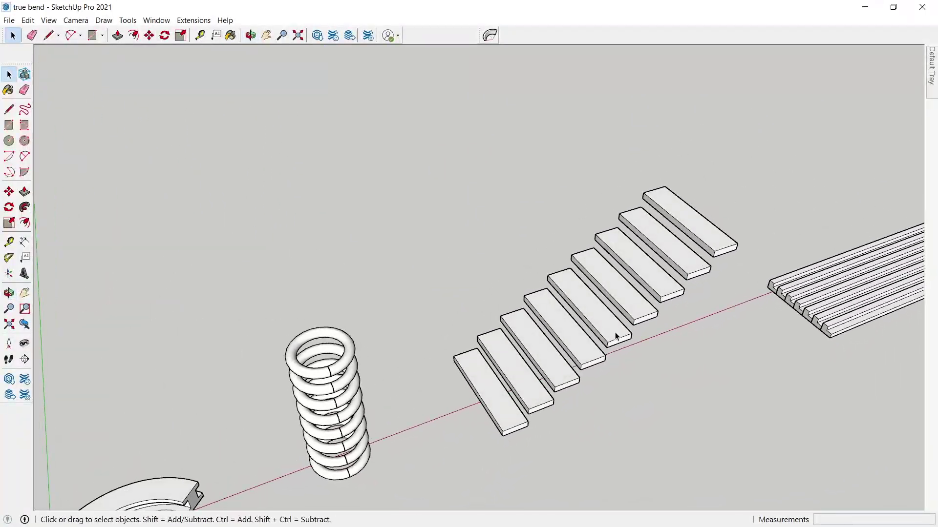
scroll(603, 329, up, 3)
scroll(602, 333, down, 3)
scroll(597, 326, up, 3)
scroll(597, 324, down, 3)
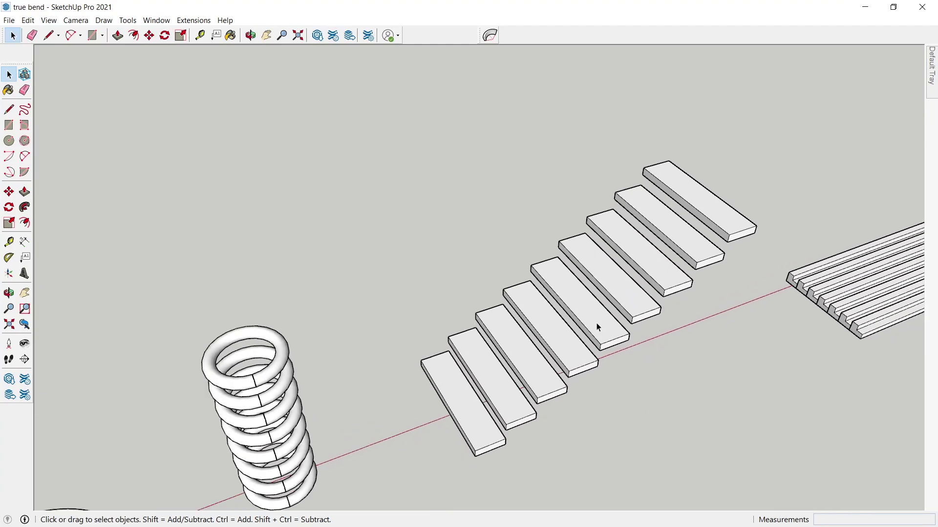
scroll(597, 324, up, 2)
mouse_move(596, 325)
middle_down()
mouse_move(576, 346)
mouse_move(592, 341)
middle_up()
click(591, 342)
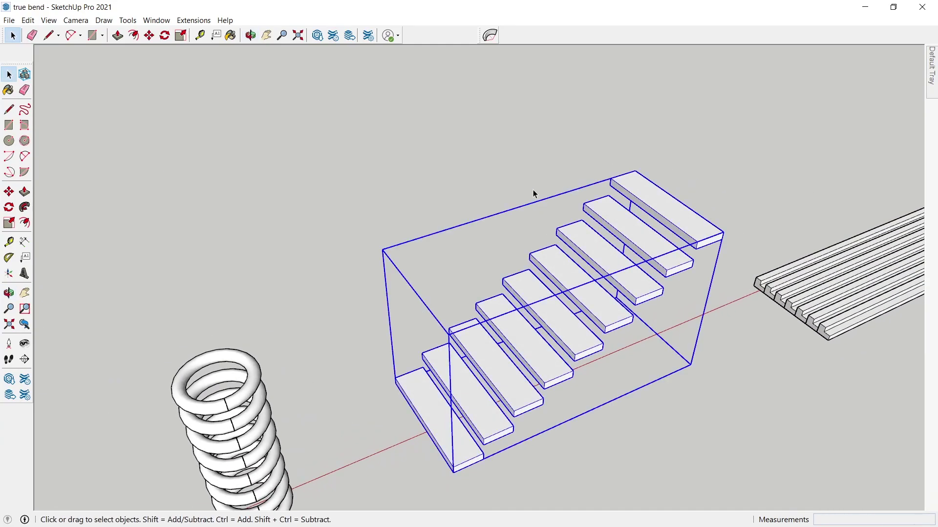
Bend the staircase a full 360° into a ring of treads and orbit to inspect it.
click(493, 37)
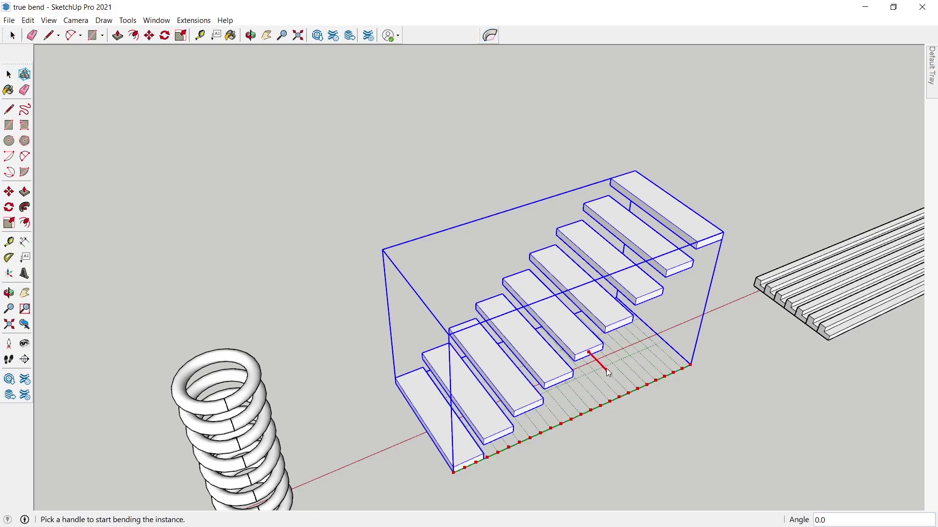
drag(607, 371, 712, 412)
scroll(560, 245, down, 3)
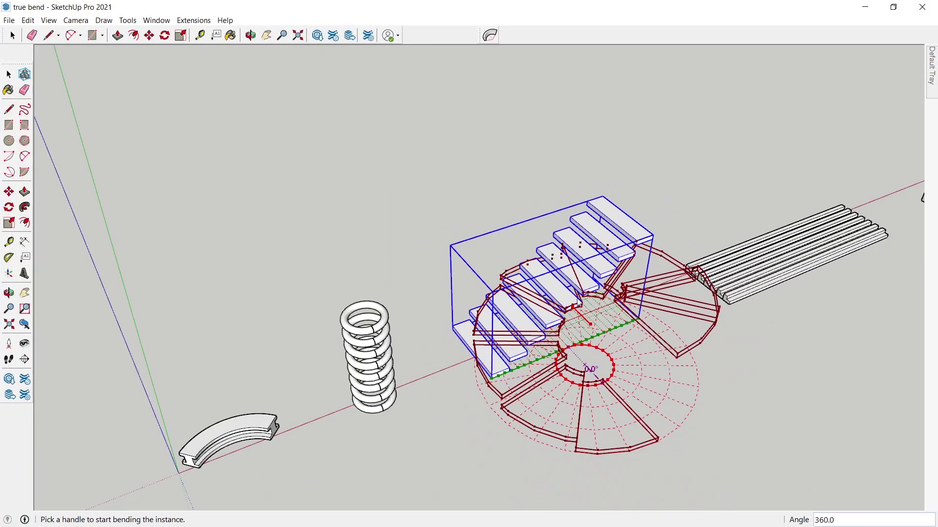
scroll(639, 366, up, 2)
key(space)
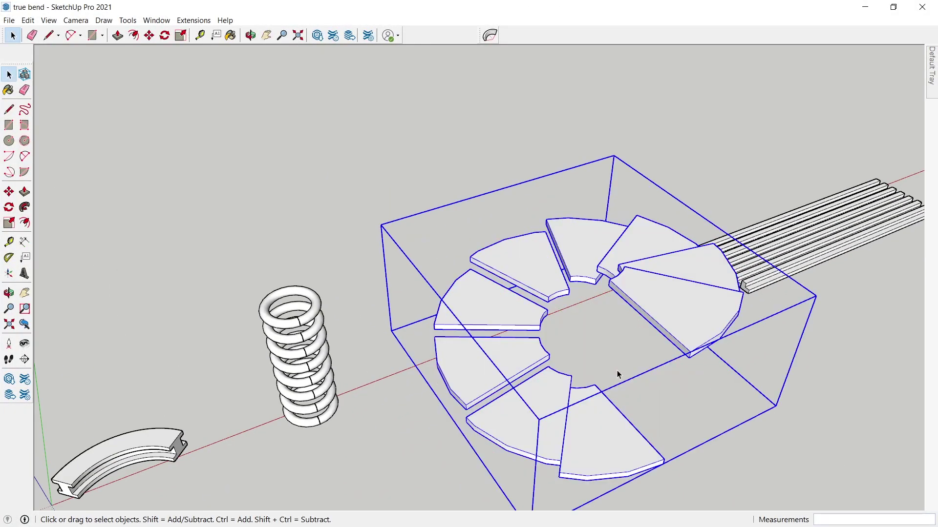
mouse_move(619, 356)
middle_down()
mouse_move(754, 221)
mouse_move(695, 348)
mouse_move(469, 348)
mouse_move(468, 247)
mouse_move(430, 219)
mouse_move(478, 293)
middle_up()
scroll(690, 283, up, 3)
scroll(626, 268, up, 2)
Select the grooved slab and bend it into a wide curve with True Bend.
scroll(626, 269, down, 5)
key(space)
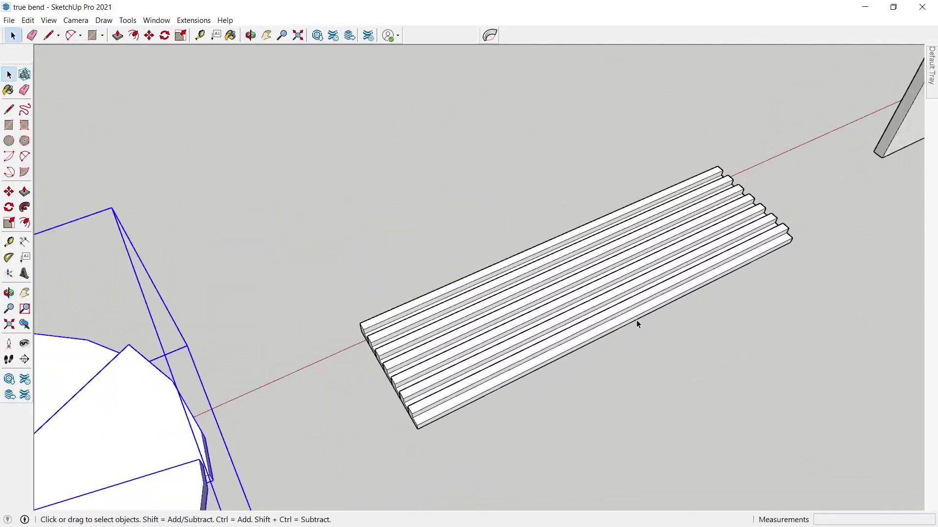
click(616, 313)
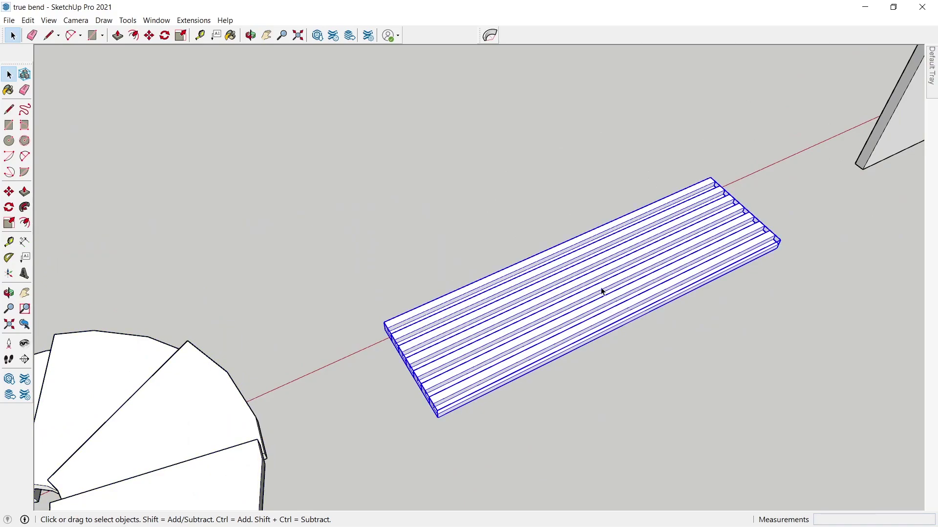
click(490, 35)
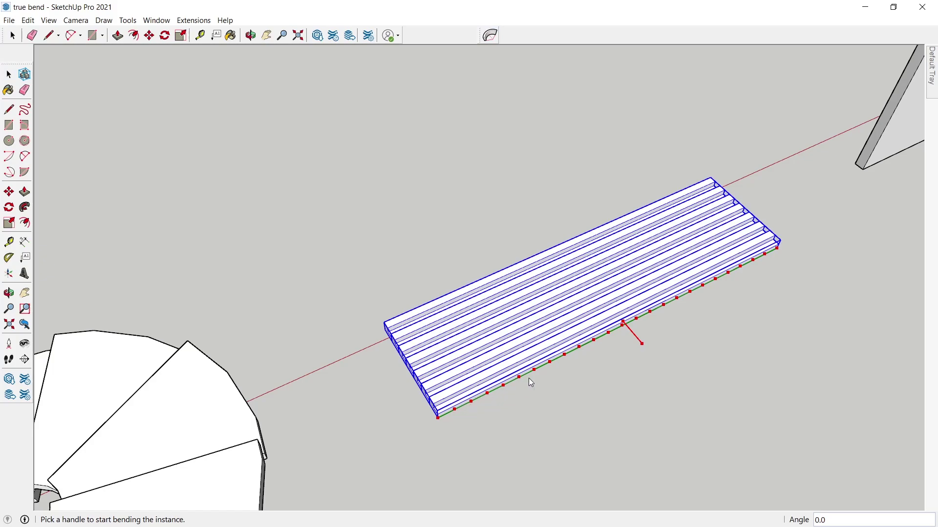
drag(642, 344, 676, 399)
middle_drag(600, 348, 574, 367)
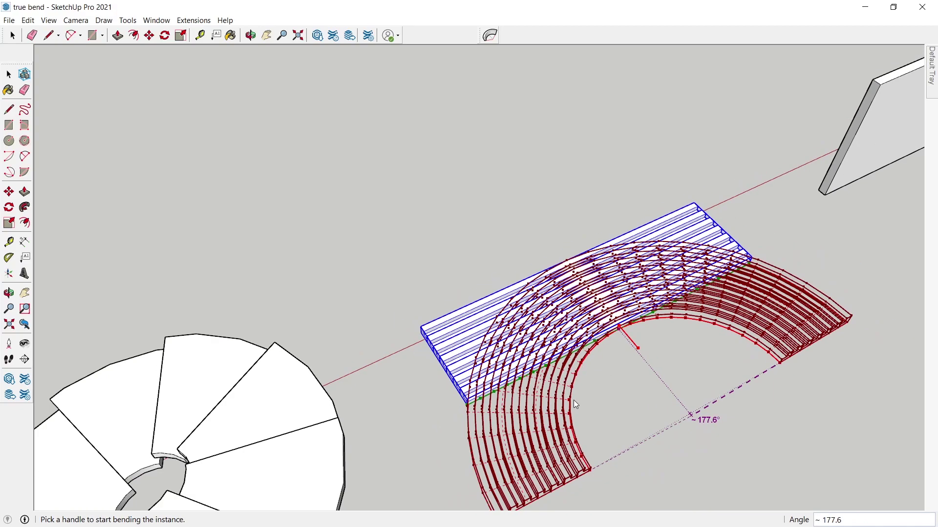
middle_drag(574, 401, 607, 395)
right_click(608, 395)
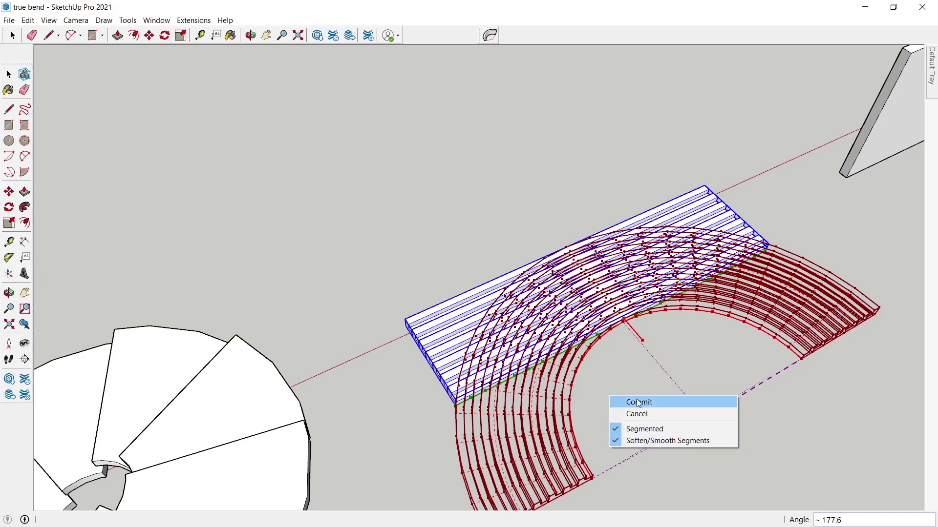
click(617, 371)
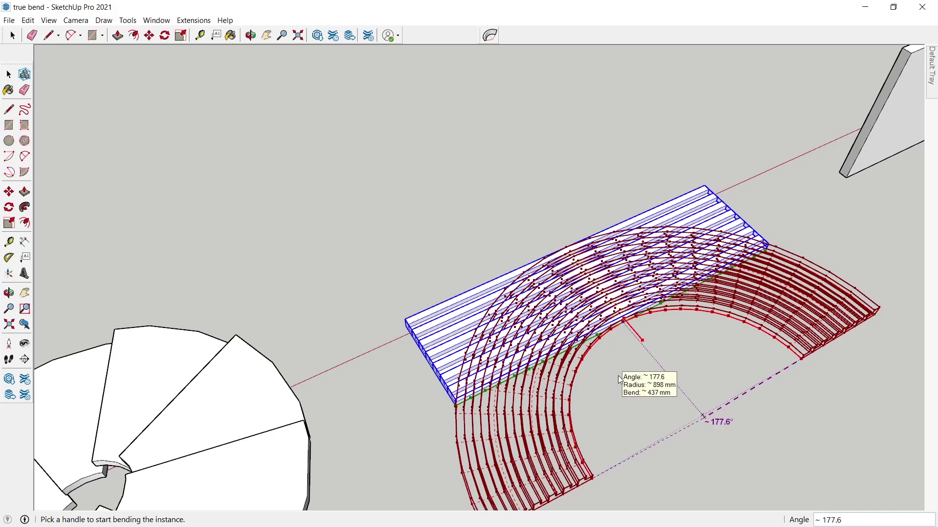
key(Return)
Inspect the bent slab's slats closely, then undo the bend to restore the flat slab.
middle_drag(586, 387, 593, 353)
scroll(576, 345, up, 5)
scroll(584, 327, down, 4)
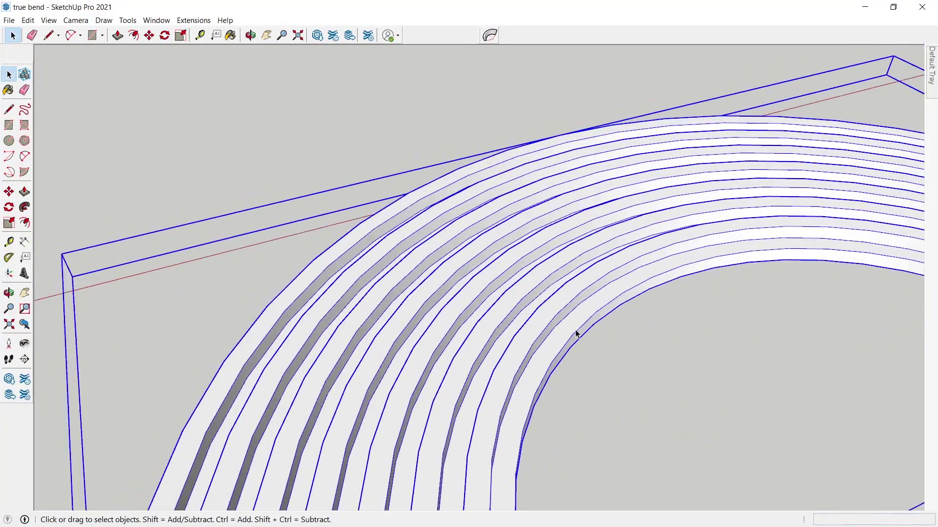
scroll(579, 331, down, 2)
scroll(568, 323, down, 3)
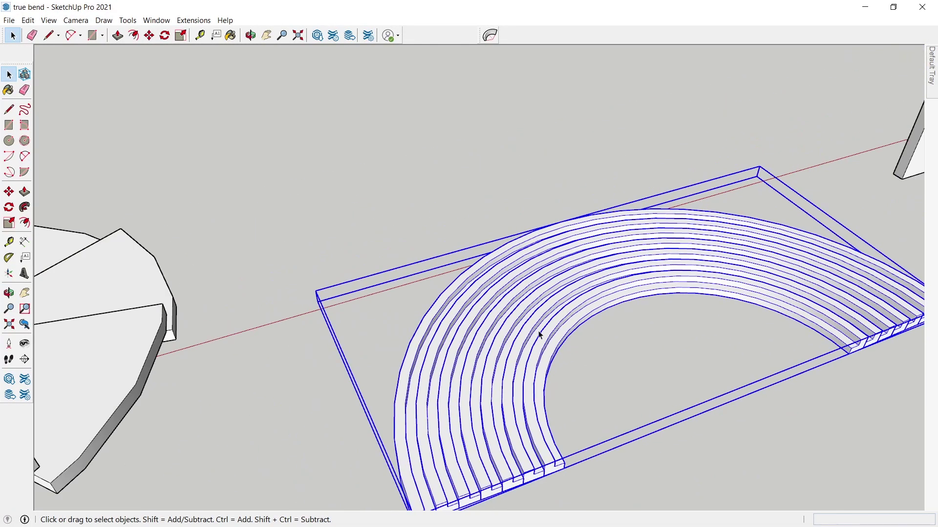
right_click(543, 336)
click(529, 374)
key(ctrl+z)
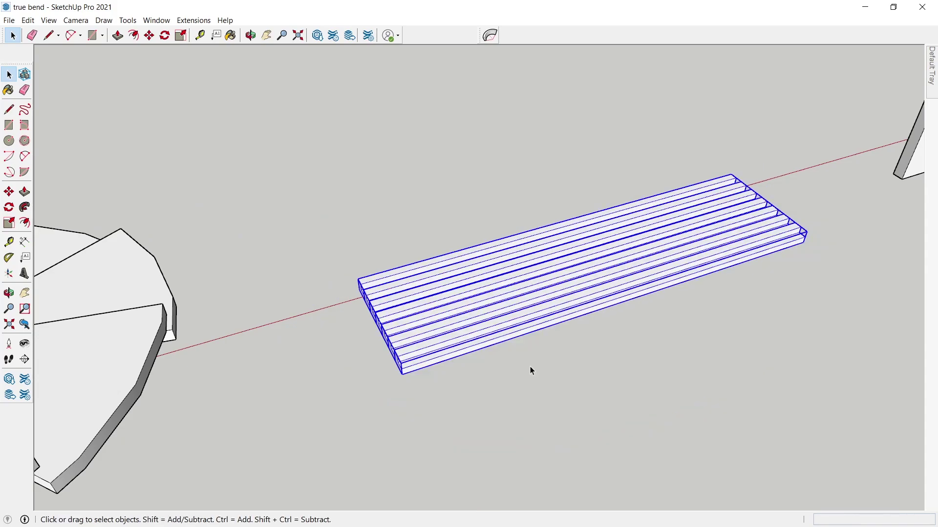
Rebend the slab to about 174° with Soften/Smooth Segments turned off.
scroll(491, 322, up, 2)
scroll(488, 326, down, 1)
scroll(486, 332, down, 3)
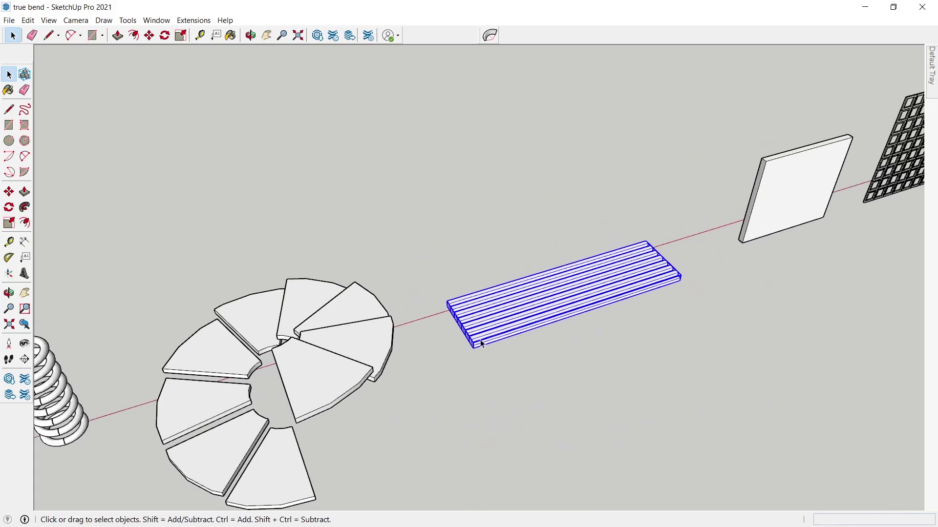
scroll(482, 341, up, 3)
scroll(582, 307, up, 3)
scroll(628, 293, down, 3)
scroll(569, 317, up, 1)
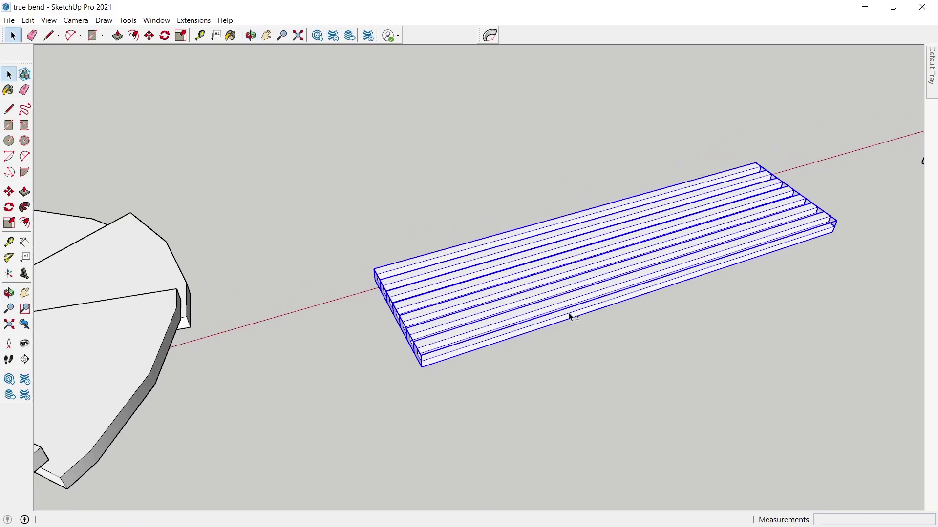
scroll(570, 318, down, 1)
click(490, 36)
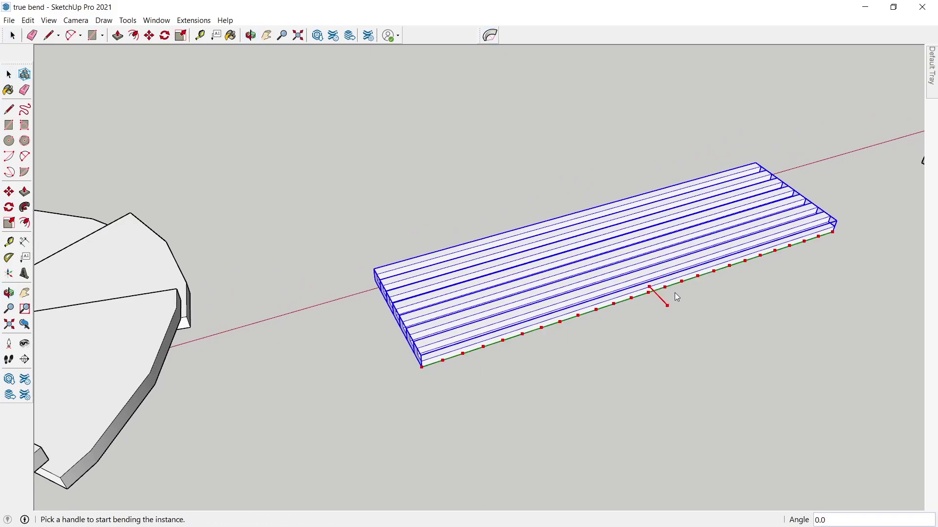
drag(665, 306, 704, 372)
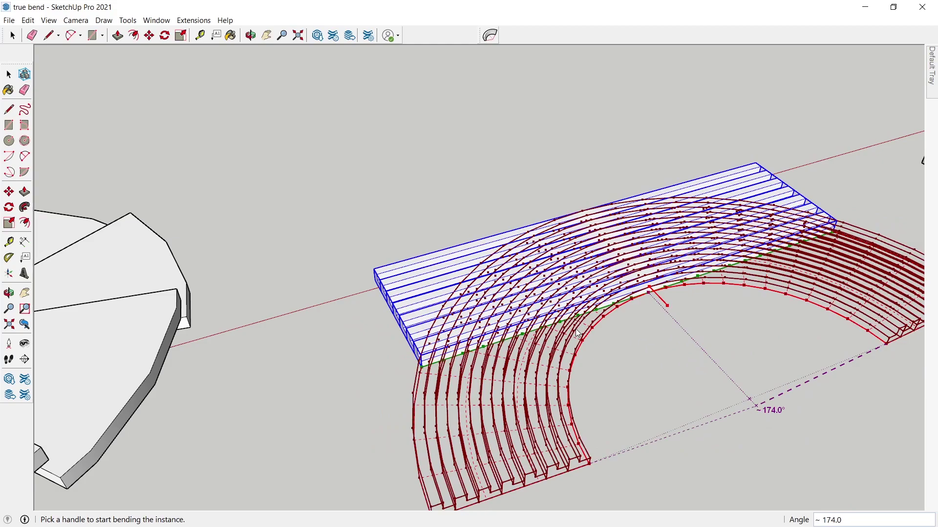
right_click(617, 346)
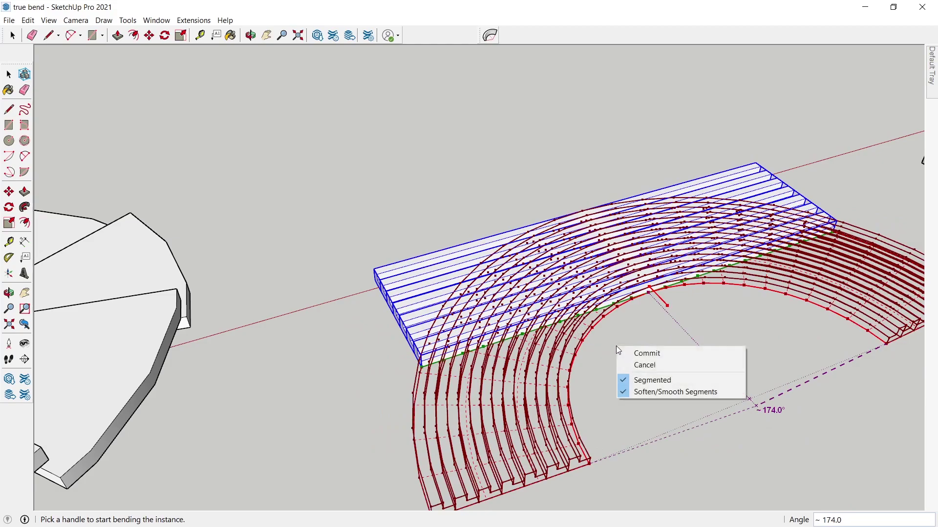
click(631, 396)
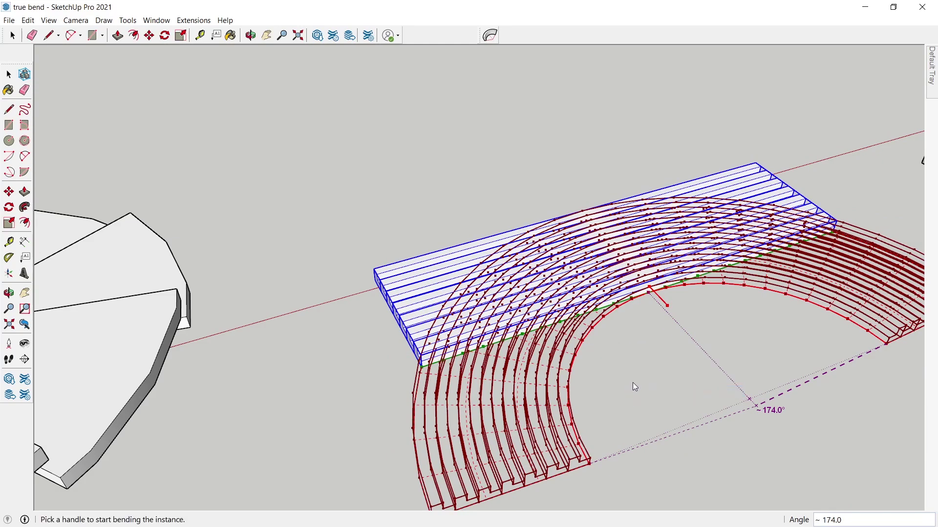
key(Return)
Orbit around the 174° tiered slab from low and top views to inspect it.
mouse_move(619, 379)
middle_down()
mouse_move(522, 175)
mouse_move(634, 402)
middle_up()
scroll(700, 331, up, 3)
middle_drag(701, 330, 742, 191)
scroll(669, 235, up, 2)
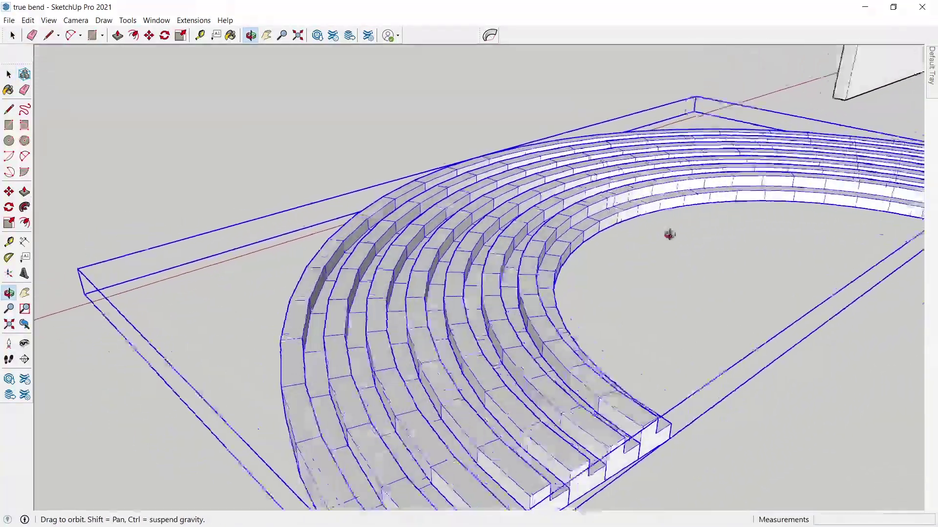
scroll(669, 235, down, 3)
scroll(479, 305, down, 3)
mouse_move(584, 324)
middle_down()
mouse_move(618, 192)
mouse_move(467, 309)
middle_up()
mouse_move(578, 278)
middle_down()
mouse_move(456, 269)
mouse_move(508, 255)
mouse_move(548, 225)
middle_up()
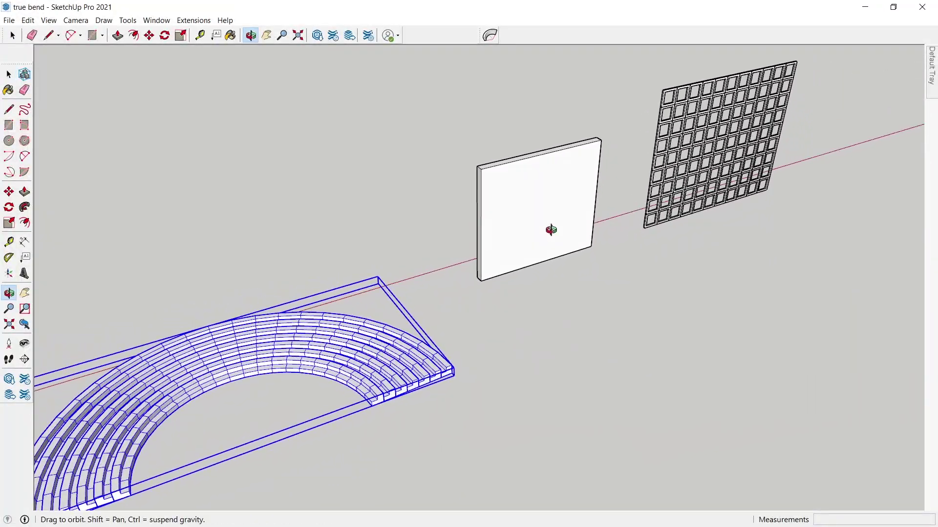
Select the upright wall panel, then briefly enter and exit its group for editing.
click(537, 230)
scroll(542, 231, up, 3)
scroll(544, 230, up, 3)
scroll(529, 254, down, 4)
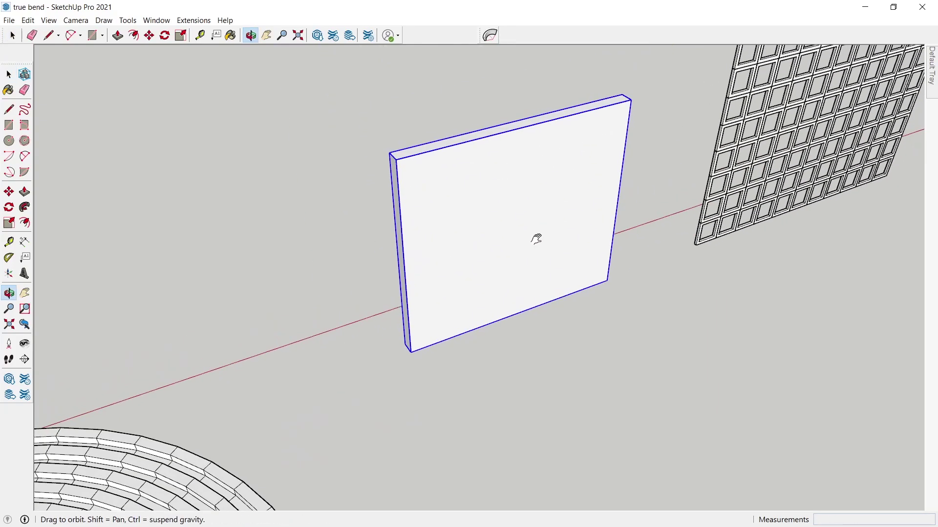
scroll(494, 279, up, 2)
scroll(484, 286, up, 1)
scroll(498, 288, down, 2)
middle_drag(499, 288, 433, 410)
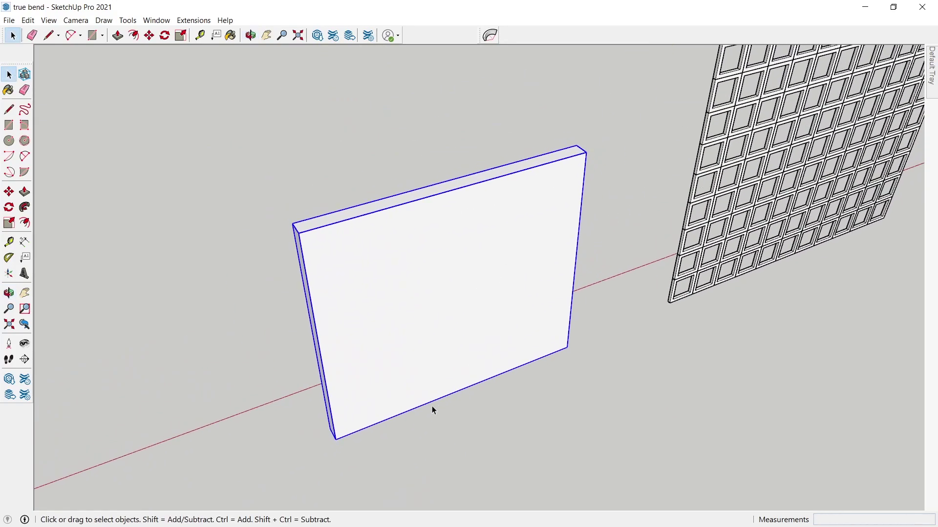
double_click(438, 405)
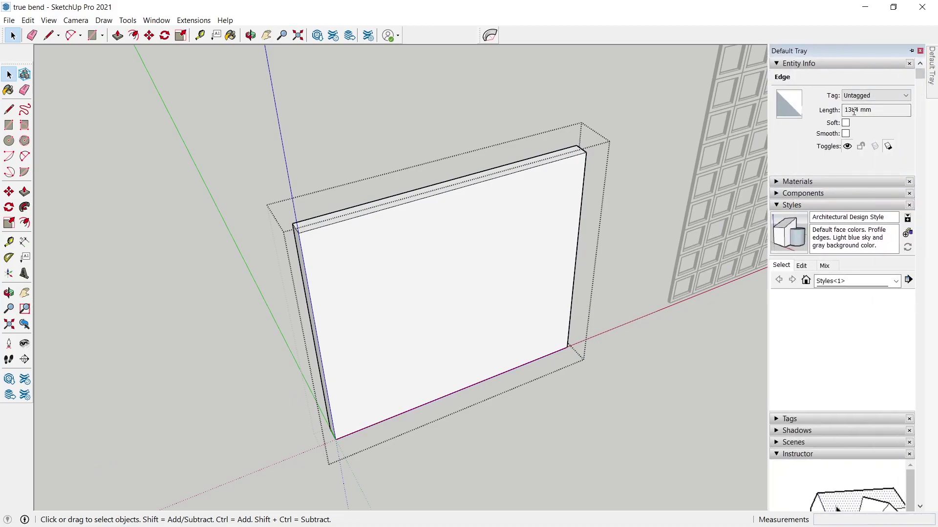
click(614, 352)
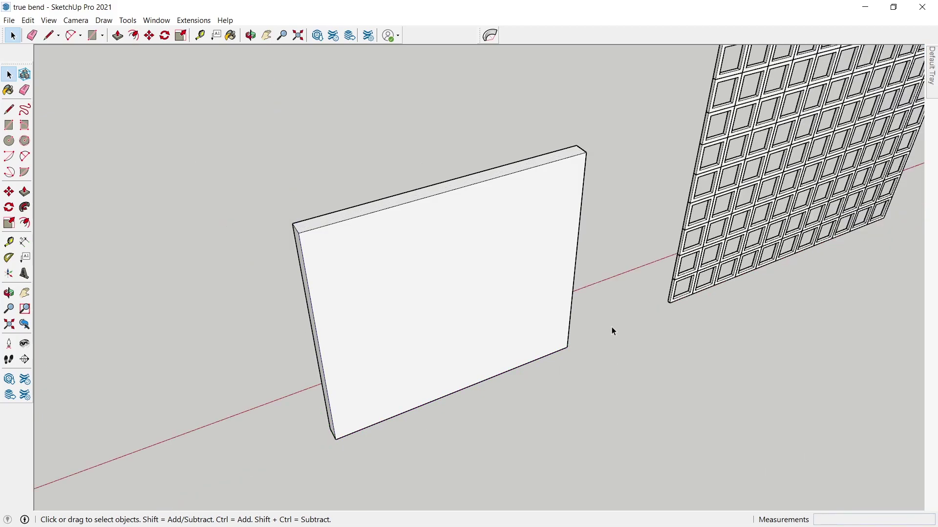
Bend the wall panel to about 135° using 50 segments.
click(490, 280)
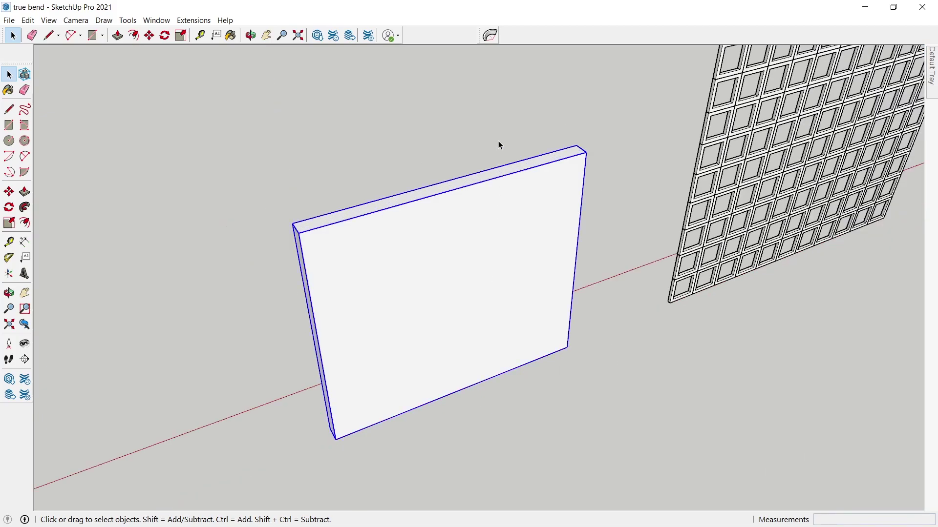
click(490, 37)
drag(472, 315, 489, 342)
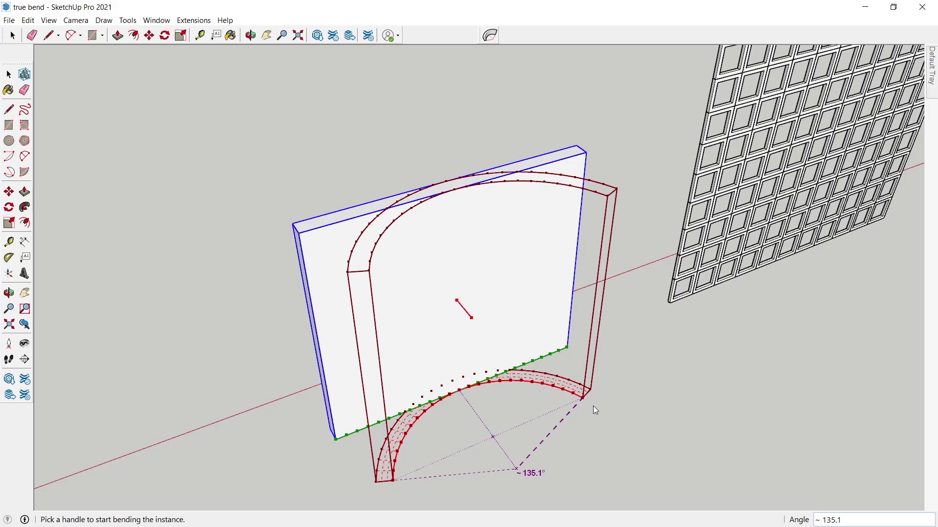
mouse_move(594, 410)
text(50)
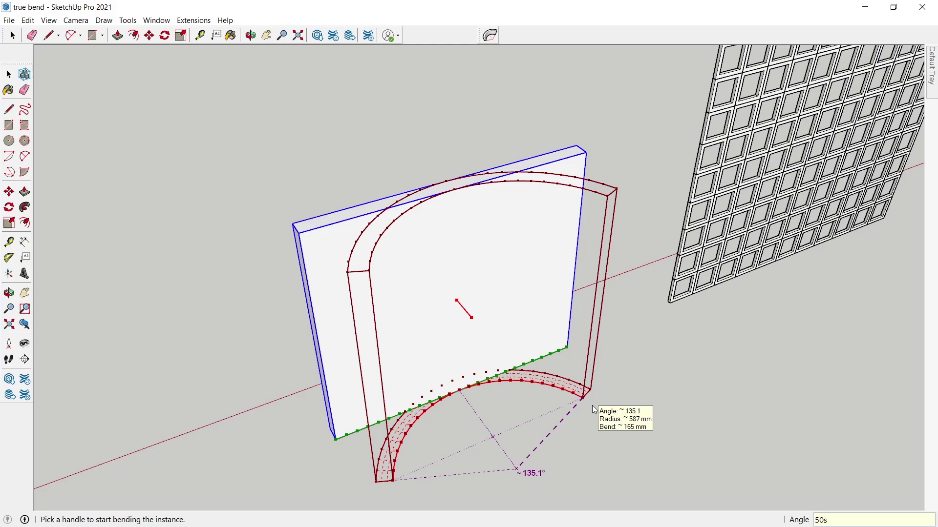
key(Return)
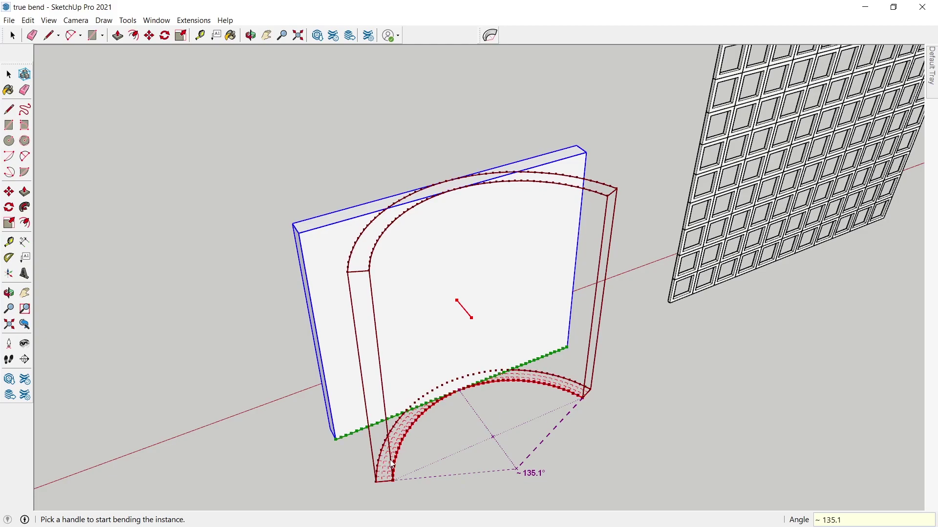
scroll(393, 464, up, 2)
scroll(398, 465, up, 2)
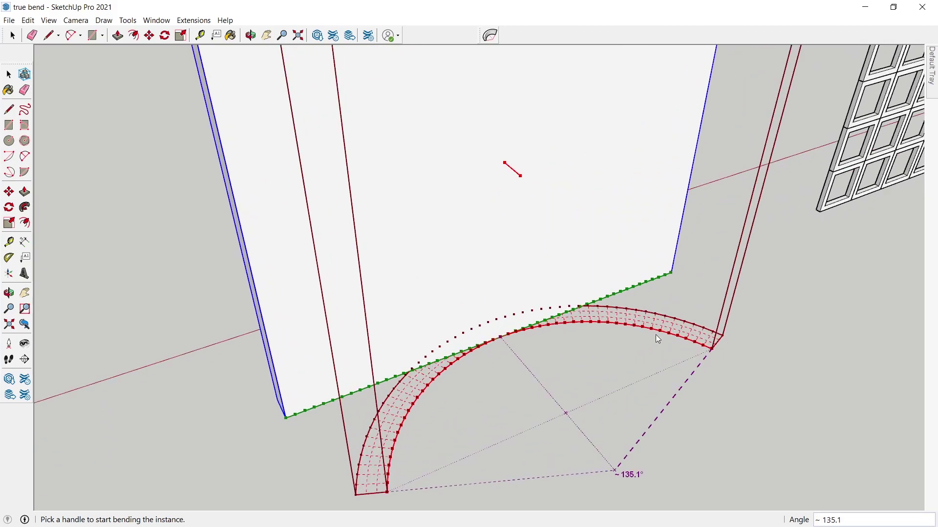
scroll(474, 349, down, 2)
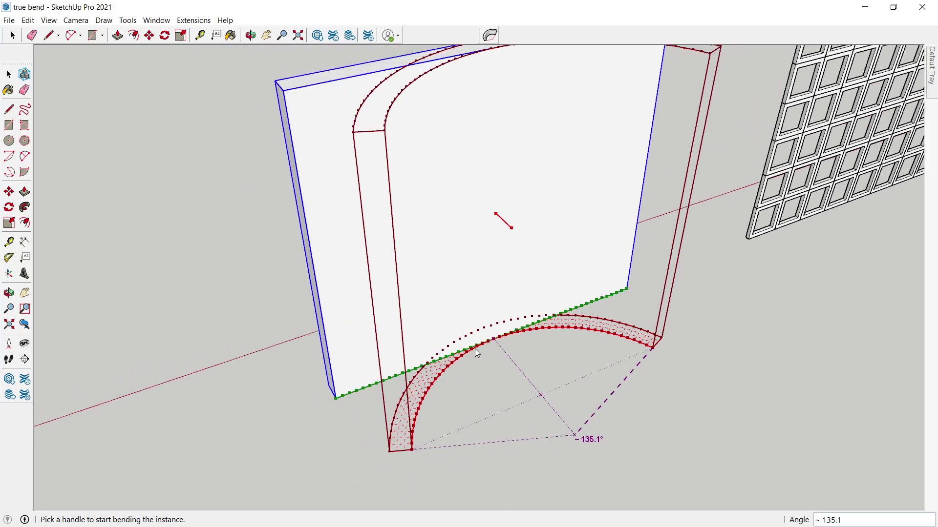
mouse_move(526, 384)
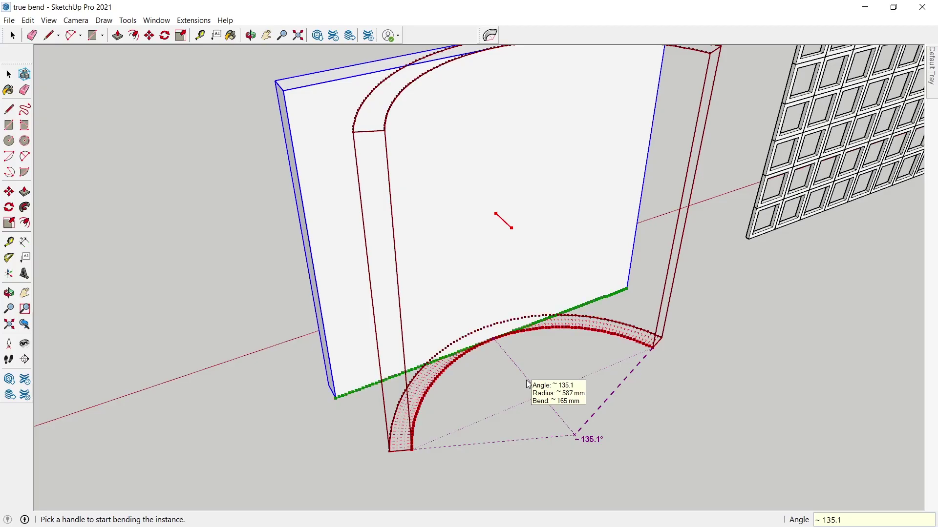
scroll(473, 405, up, 3)
key(Return)
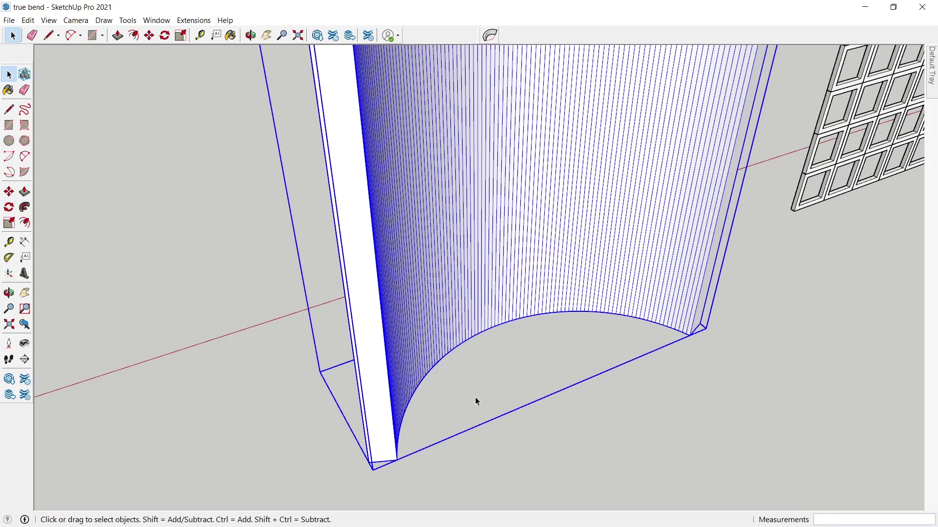
Orbit around the curved wall panel to view it from other sides.
scroll(478, 391, down, 4)
scroll(499, 376, up, 1)
scroll(518, 337, up, 5)
mouse_move(534, 292)
middle_down()
mouse_move(513, 251)
mouse_move(613, 293)
middle_up()
scroll(509, 289, down, 5)
mouse_move(508, 288)
middle_down()
mouse_move(569, 298)
mouse_move(603, 272)
middle_up()
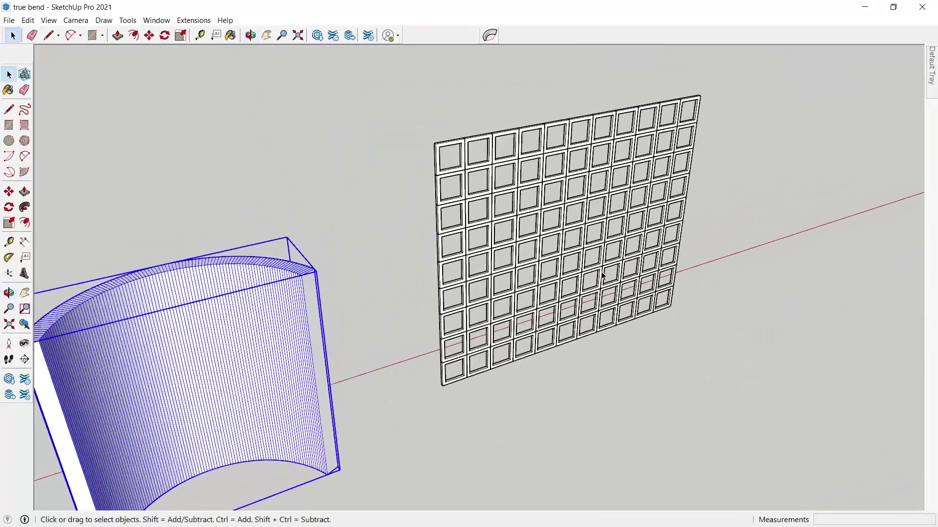
True Bend the flat square lattice grid about 190.7° into an upright half-cylinder screen.
click(579, 305)
scroll(580, 305, up, 4)
scroll(558, 257, down, 3)
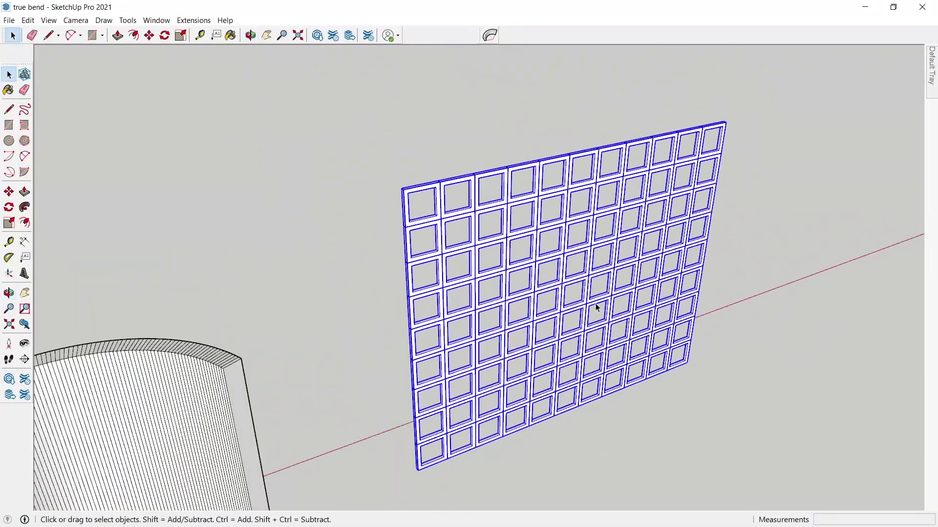
click(490, 35)
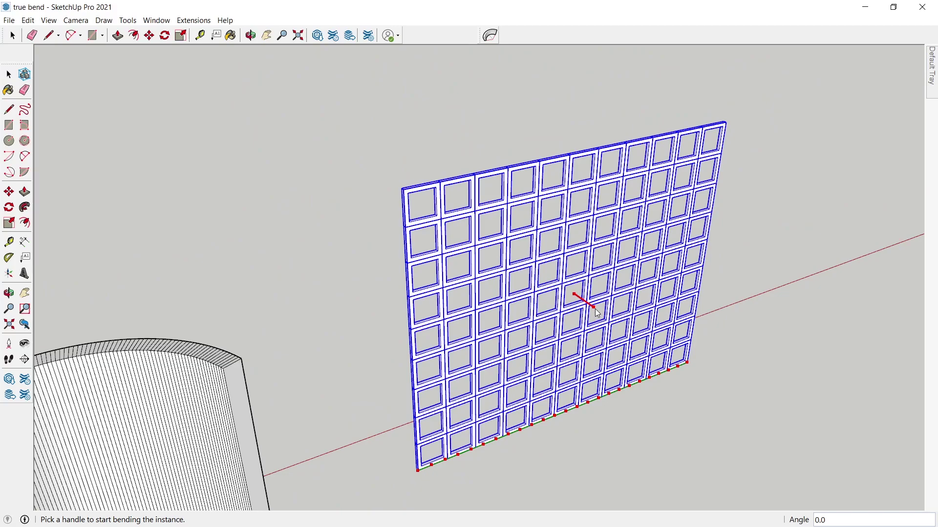
mouse_move(594, 306)
mouse_down()
mouse_move(641, 353)
mouse_move(629, 350)
mouse_up()
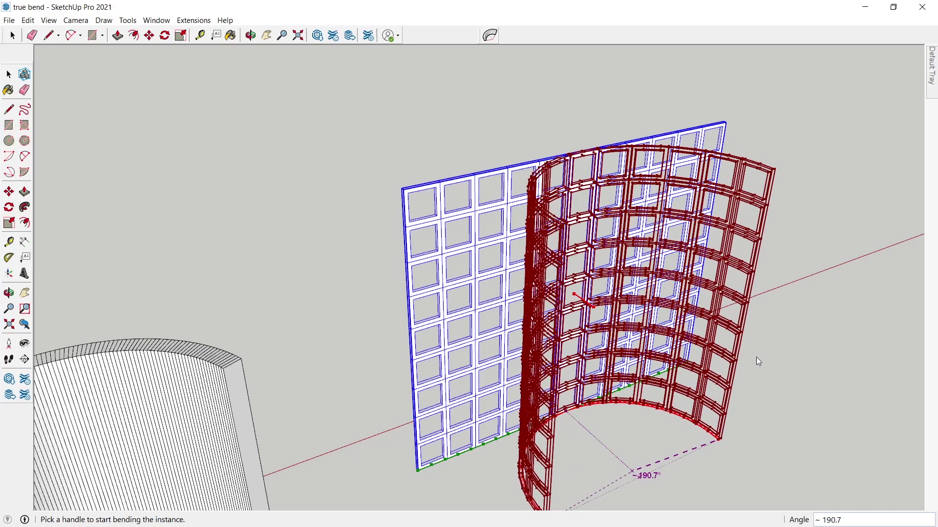
key(space)
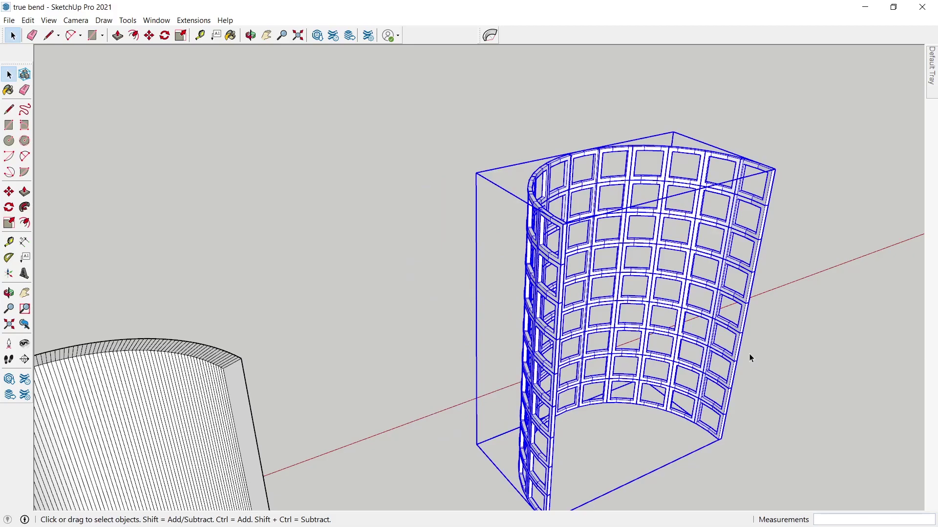
scroll(749, 354, up, 5)
mouse_move(634, 317)
middle_down()
mouse_move(597, 301)
mouse_move(729, 262)
mouse_move(610, 305)
middle_up()
scroll(597, 301, down, 10)
scroll(596, 301, down, 3)
scroll(621, 302, down, 3)
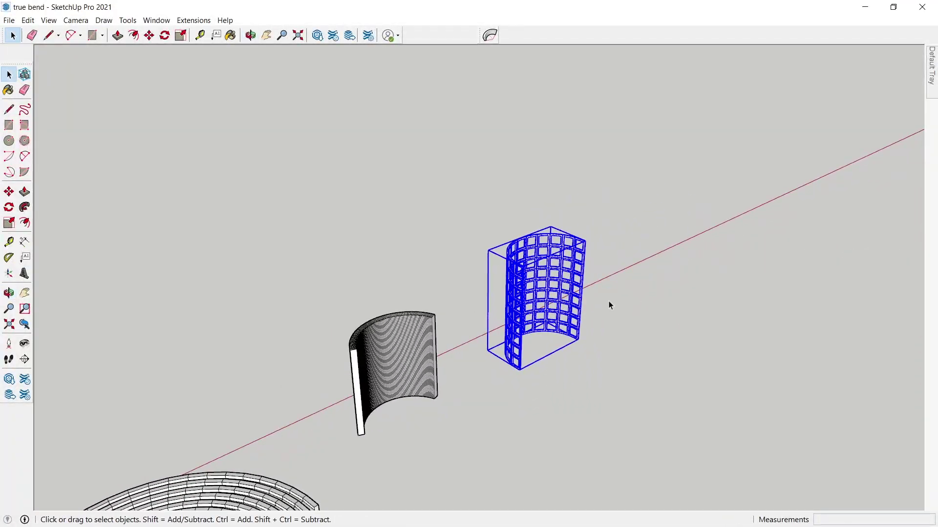
Rotate-copy the bent lattice 90° onto its side beside the upright screen.
key(q)
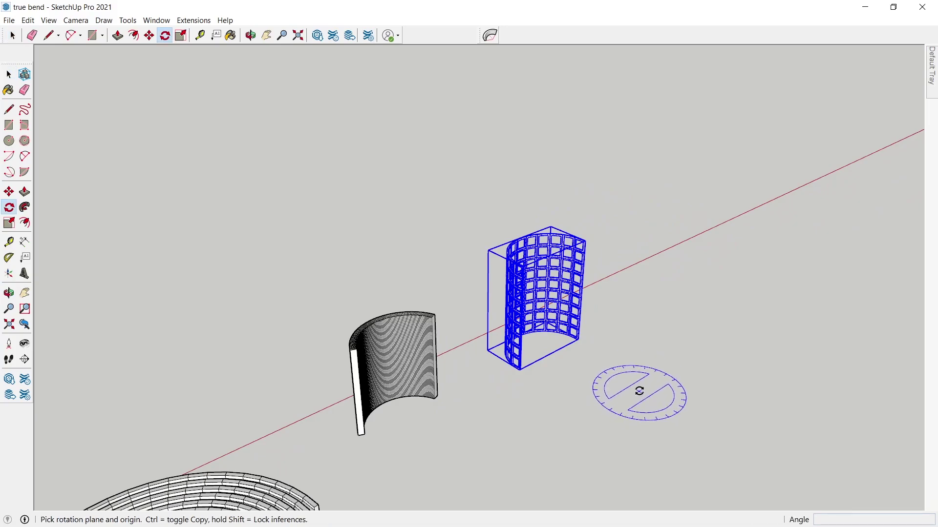
click(638, 376)
click(687, 397)
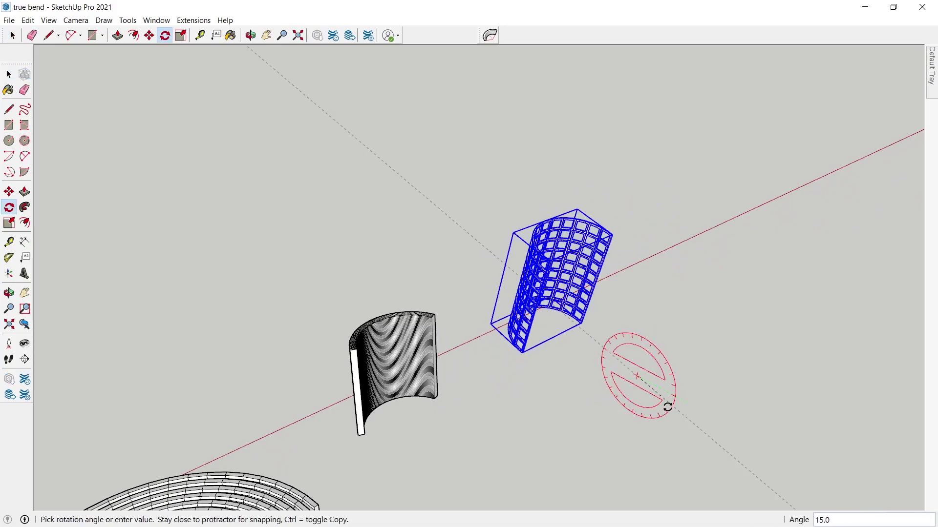
click(634, 420)
key(space)
scroll(661, 346, up, 3)
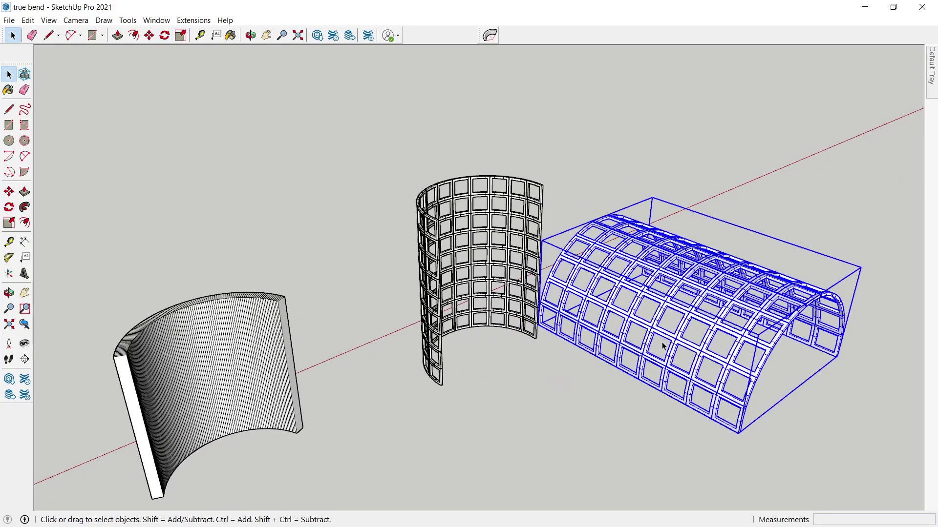
mouse_move(661, 345)
middle_down()
mouse_move(532, 288)
mouse_move(634, 322)
middle_up()
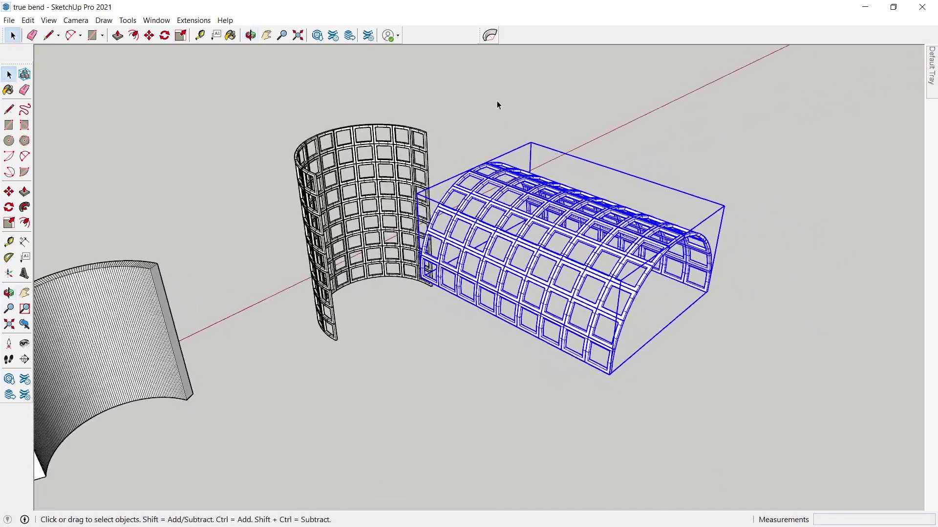
Apply a trial True Bend of about 188° to the laid-down vault lattice.
click(490, 35)
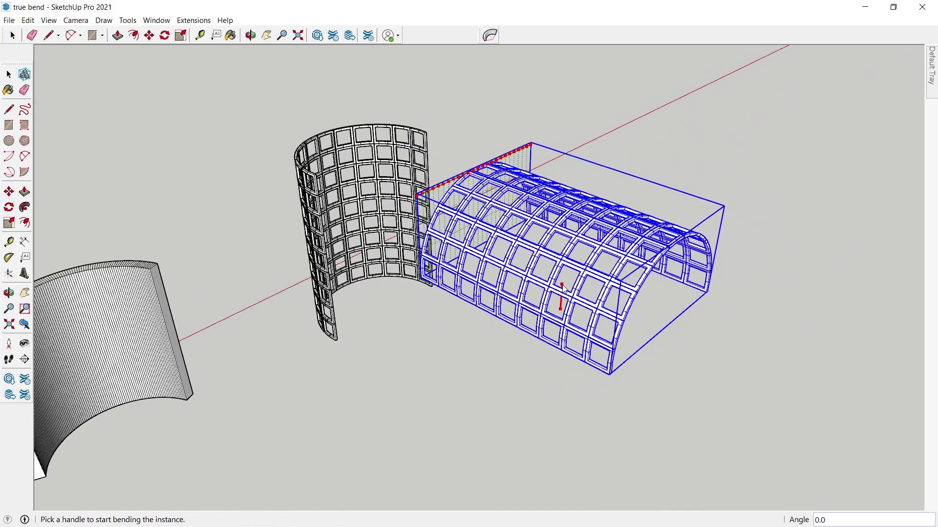
mouse_move(562, 286)
mouse_down()
mouse_move(562, 337)
mouse_move(561, 313)
mouse_move(583, 320)
mouse_up()
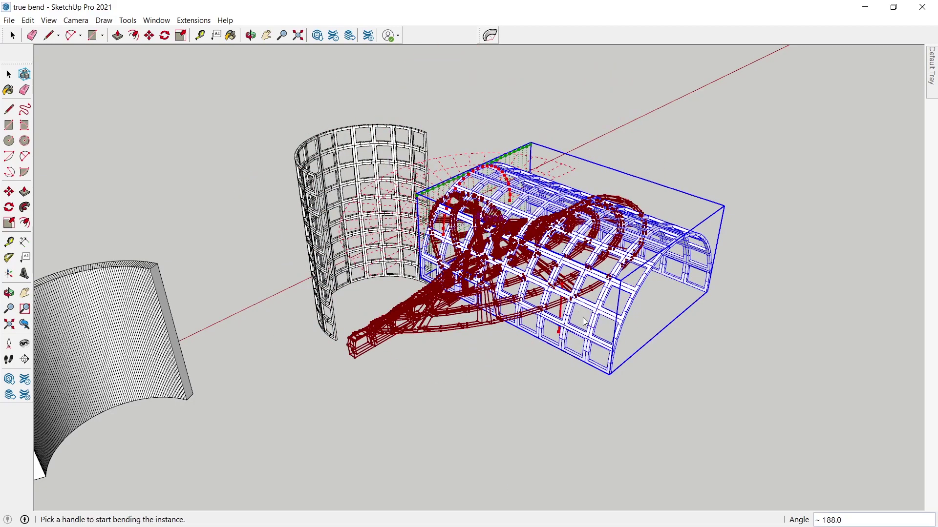
mouse_move(526, 371)
middle_down()
mouse_move(537, 423)
mouse_move(542, 381)
middle_up()
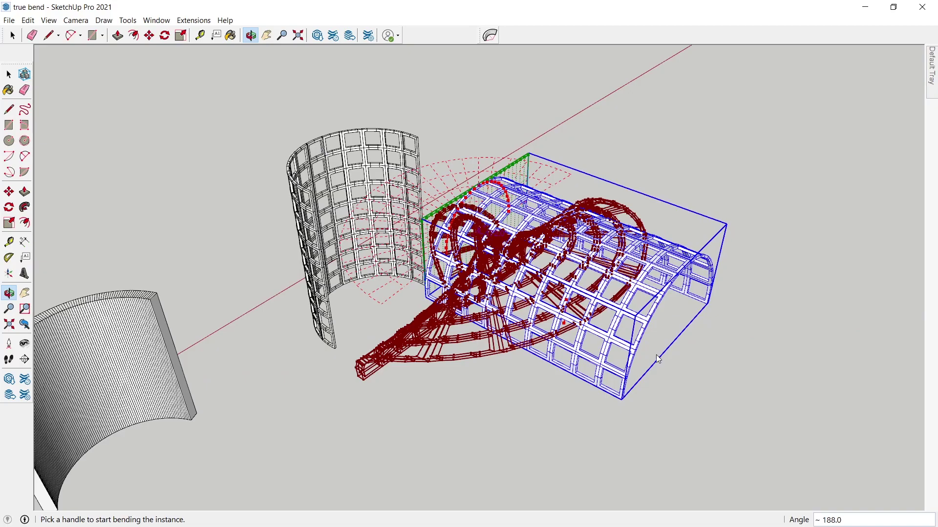
key(space)
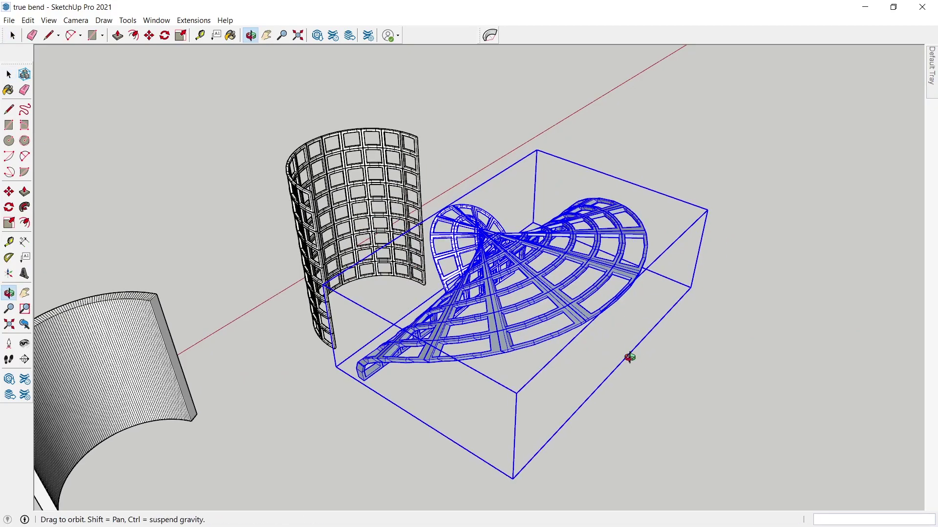
mouse_move(629, 356)
middle_down()
mouse_move(510, 85)
mouse_move(712, 272)
mouse_move(810, 330)
mouse_move(720, 274)
mouse_move(576, 327)
mouse_move(588, 250)
mouse_move(603, 261)
middle_up()
Explode the vault group and its nested lattice pieces into loose geometry.
right_click(619, 267)
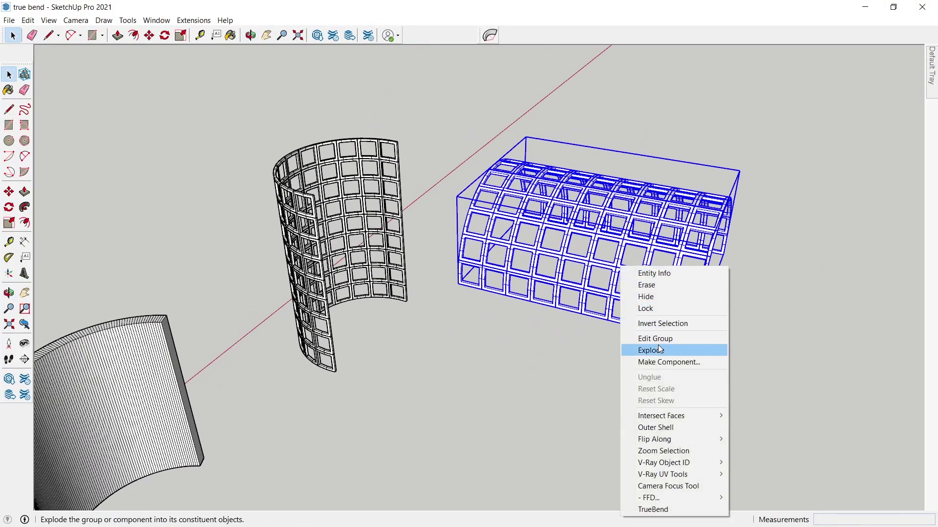
click(659, 349)
drag(723, 346, 610, 234)
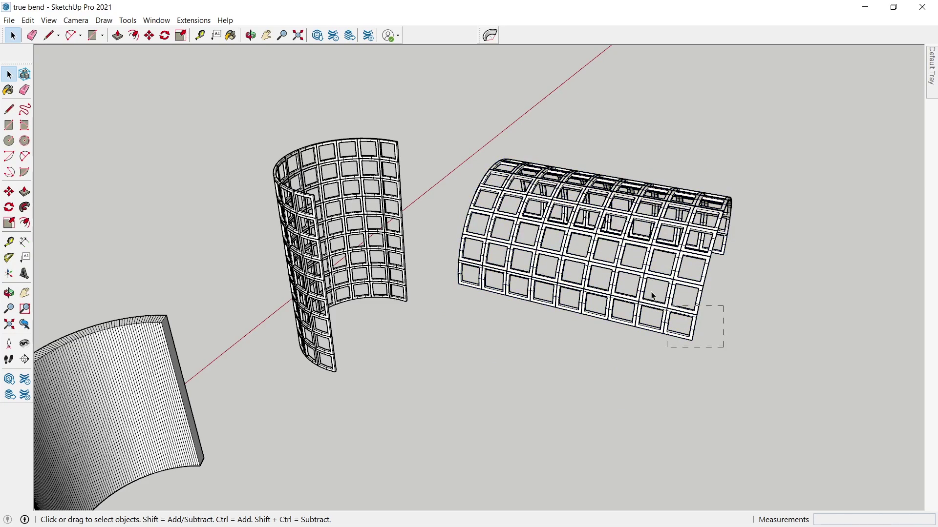
scroll(537, 252, up, 2)
scroll(537, 251, up, 3)
scroll(536, 250, down, 3)
middle_drag(535, 250, 404, 146)
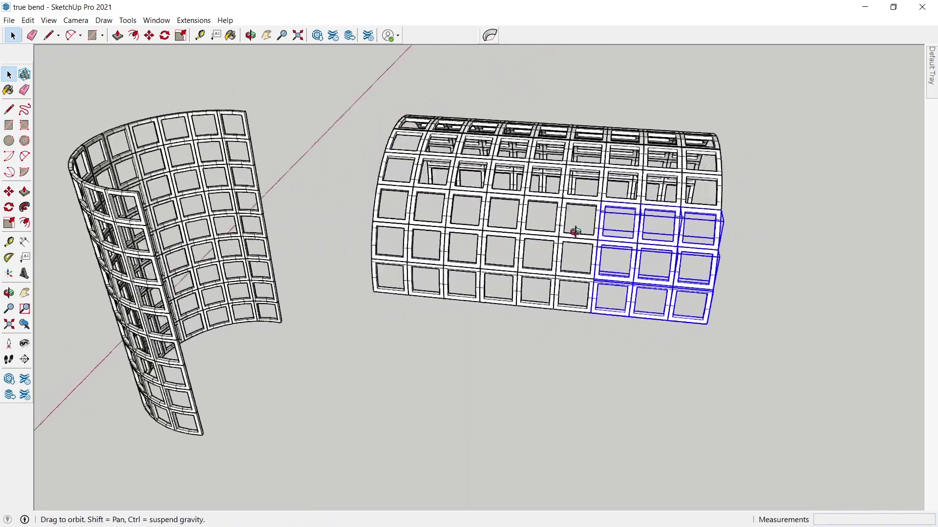
drag(402, 122, 730, 344)
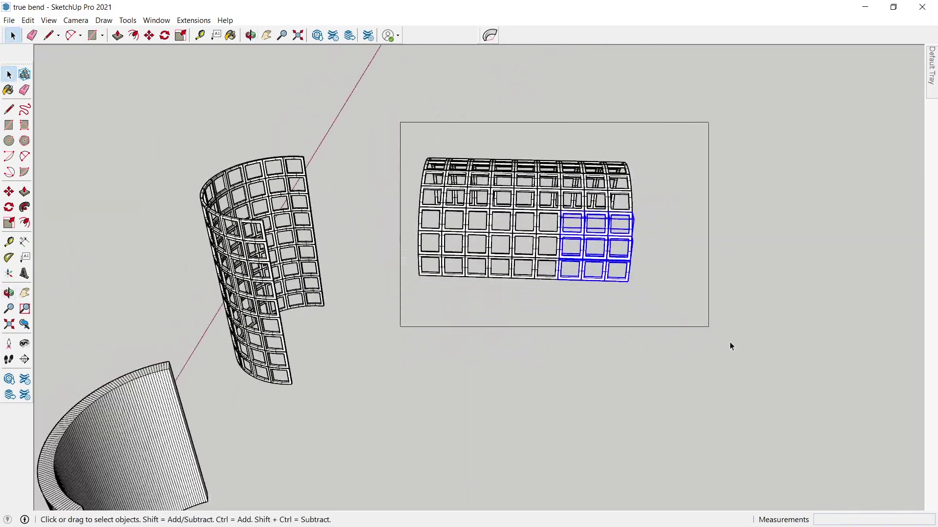
right_click(582, 264)
click(626, 319)
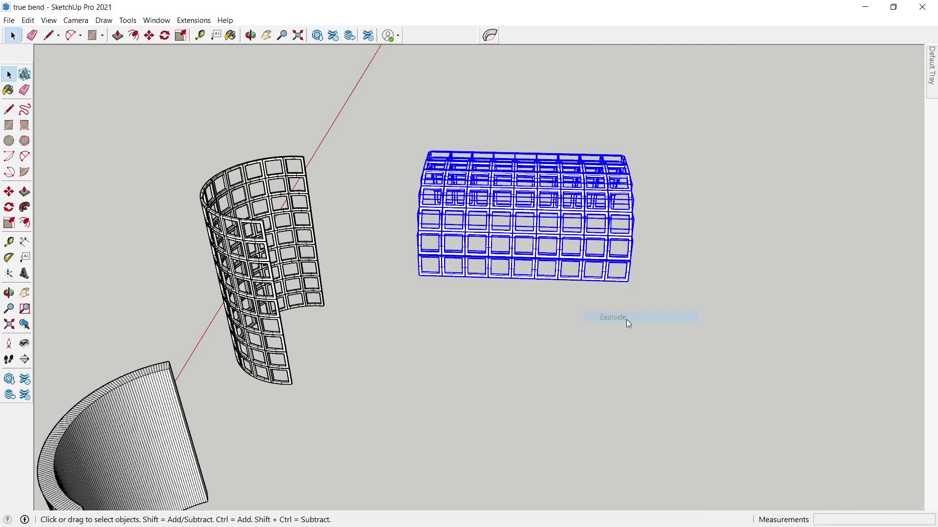
Make the selected lattice geometry into a single new group.
scroll(625, 324, up, 3)
scroll(602, 321, down, 5)
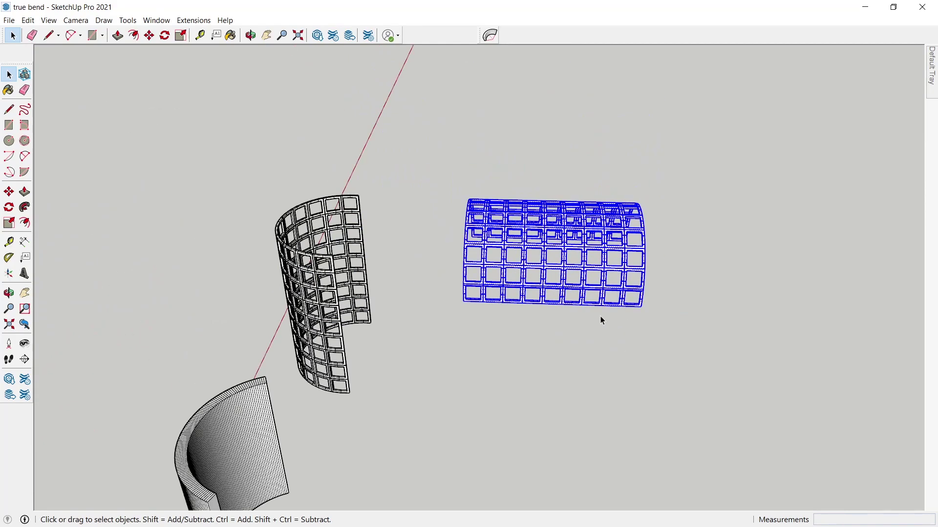
right_click(605, 265)
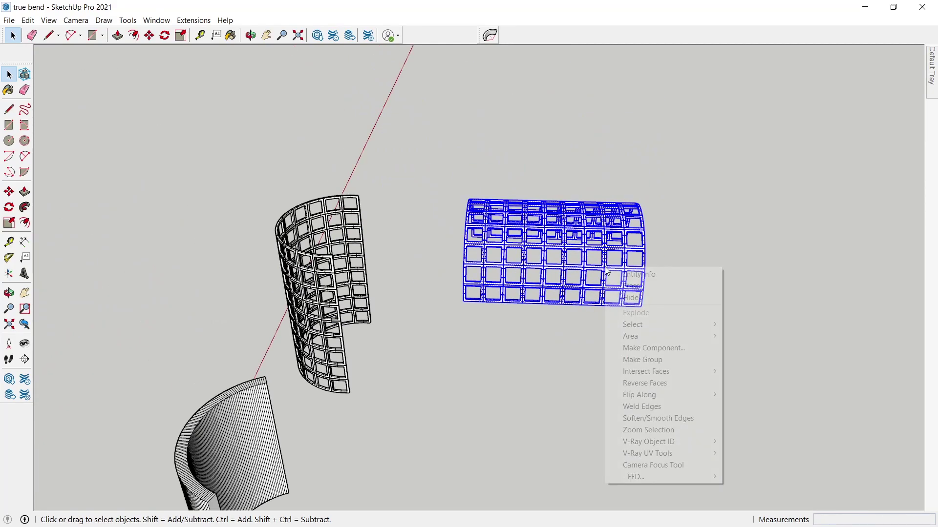
click(664, 365)
middle_drag(711, 337, 488, 90)
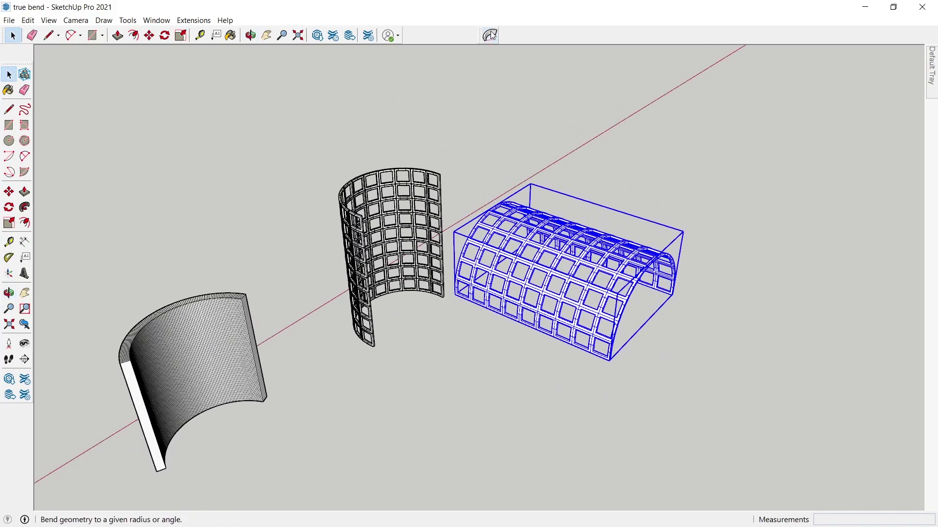
True Bend the regrouped lattice about 223.7° into a horseshoe-shaped shell.
click(490, 35)
drag(678, 304, 710, 316)
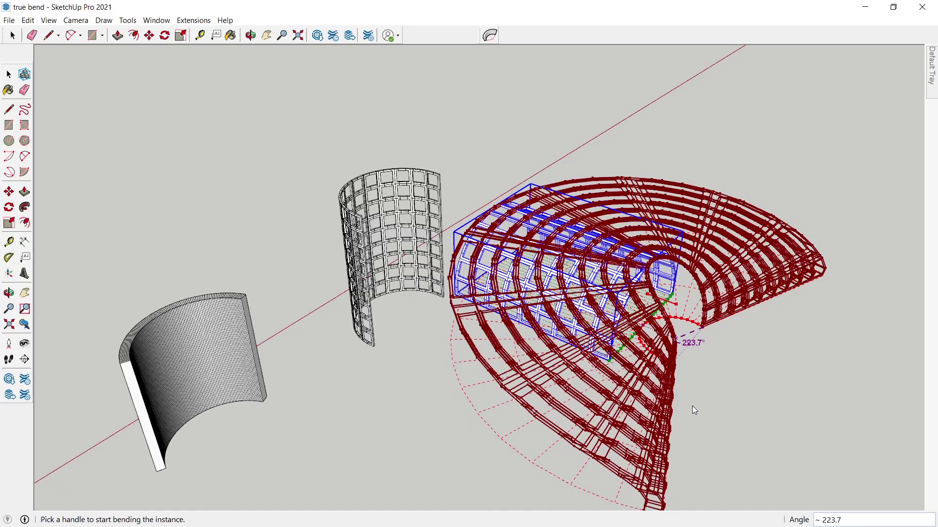
key(space)
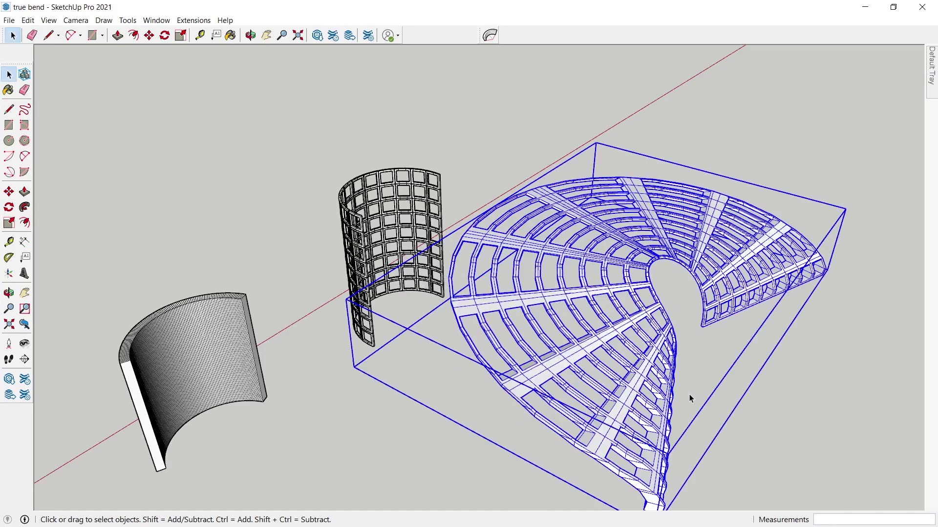
mouse_move(690, 394)
middle_down()
mouse_move(615, 416)
mouse_move(582, 328)
mouse_move(654, 299)
mouse_move(469, 251)
mouse_move(481, 337)
mouse_move(464, 295)
mouse_move(576, 247)
middle_up()
scroll(465, 295, up, 2)
scroll(575, 248, up, 2)
scroll(576, 248, down, 3)
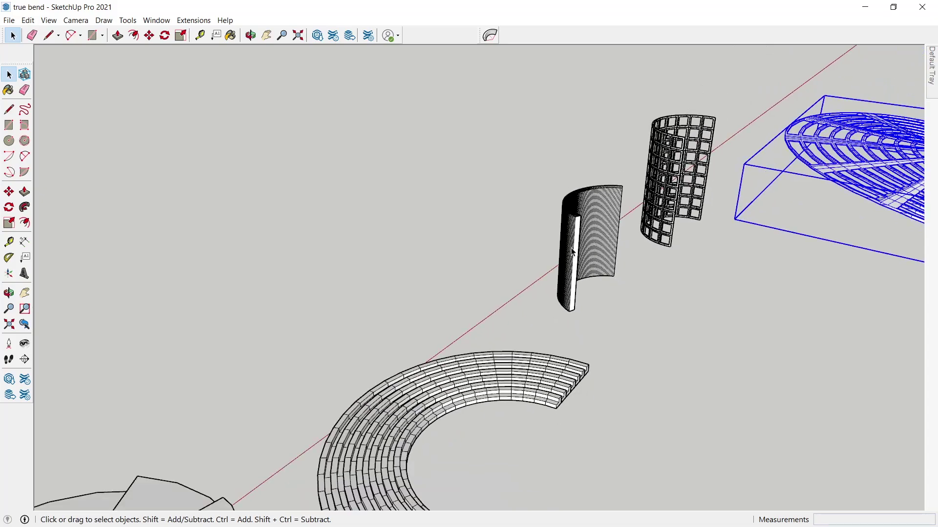
scroll(572, 250, down, 1)
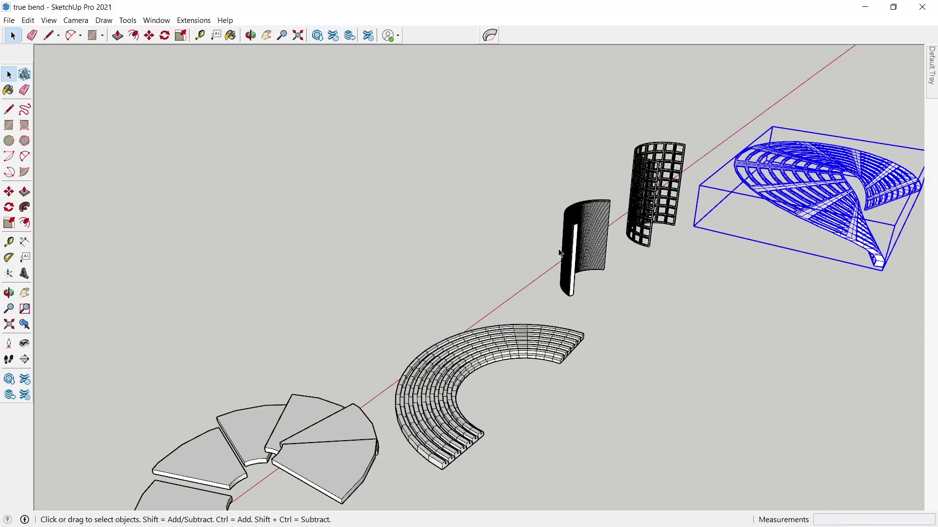
scroll(561, 253, down, 2)
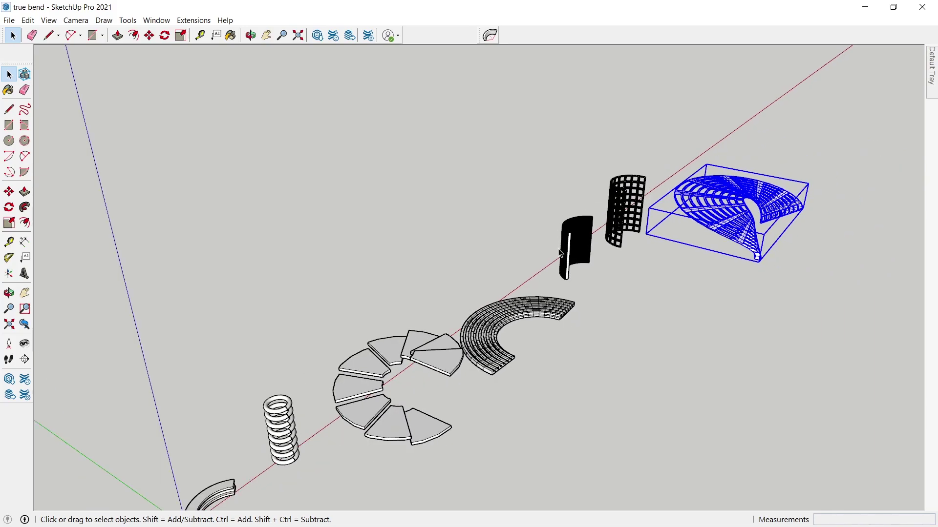